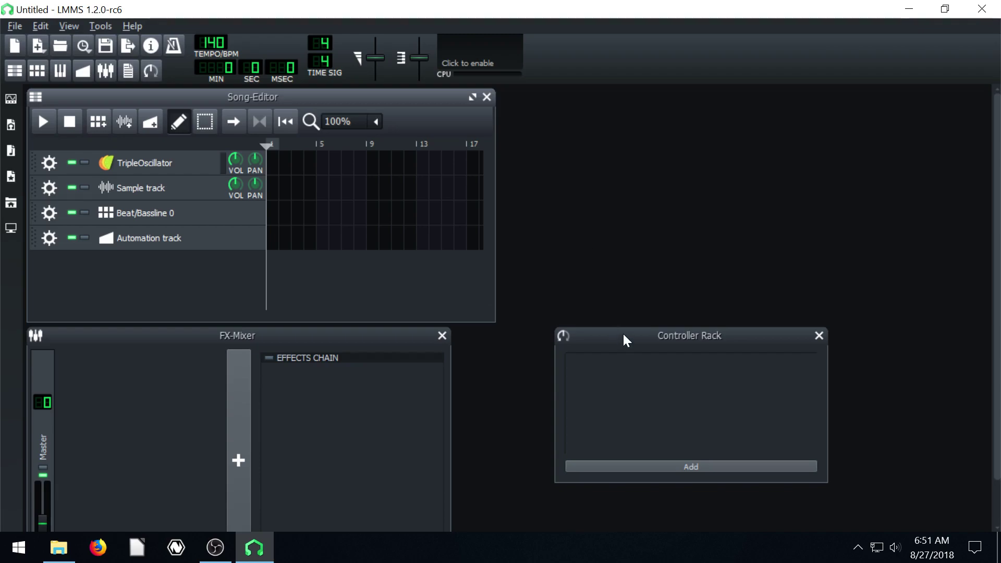
- Close the Controller Rack and FX-Mixer, then nudge the Song Editor into place
left_click_drag(624, 336, 598, 198)
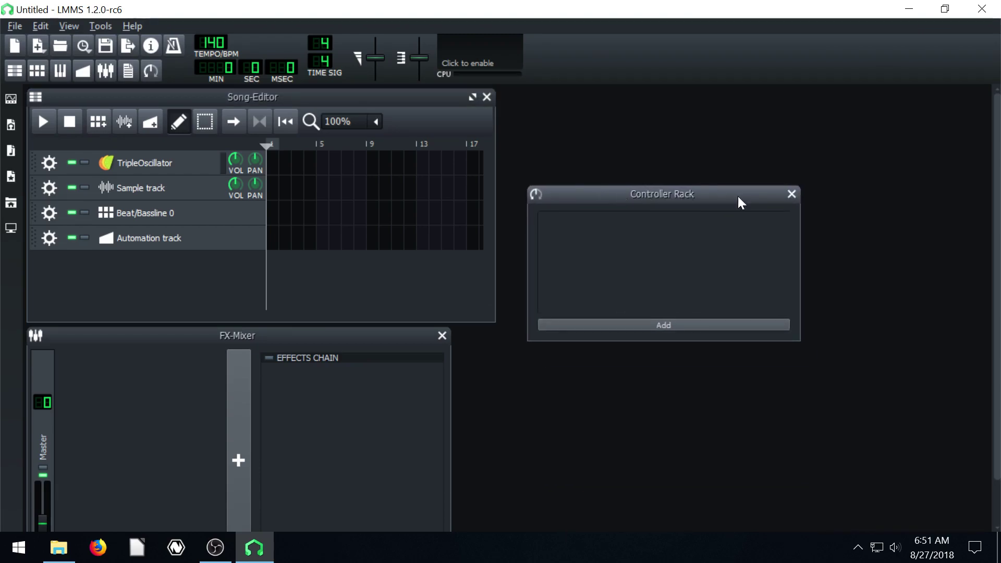
left_click(792, 194)
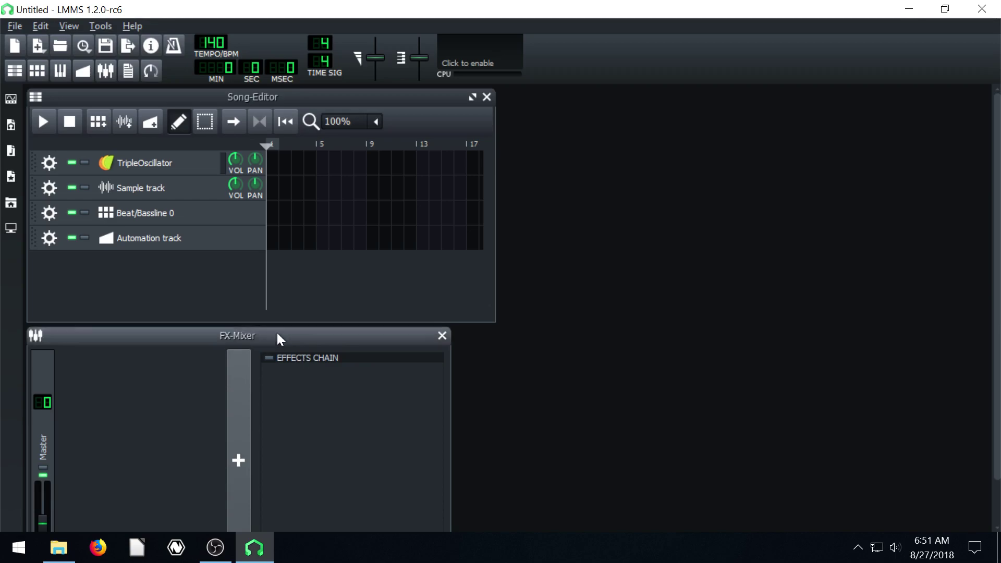
left_click_drag(283, 334, 704, 201)
left_click(866, 200)
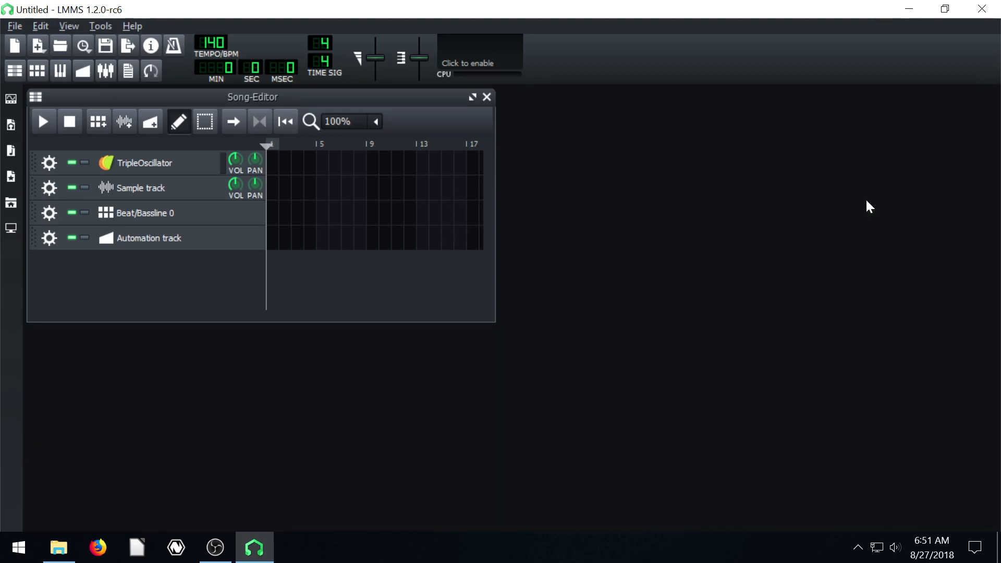
mouse_move(253, 98)
left_mouse_down()
mouse_move(278, 117)
mouse_move(261, 105)
left_mouse_up()
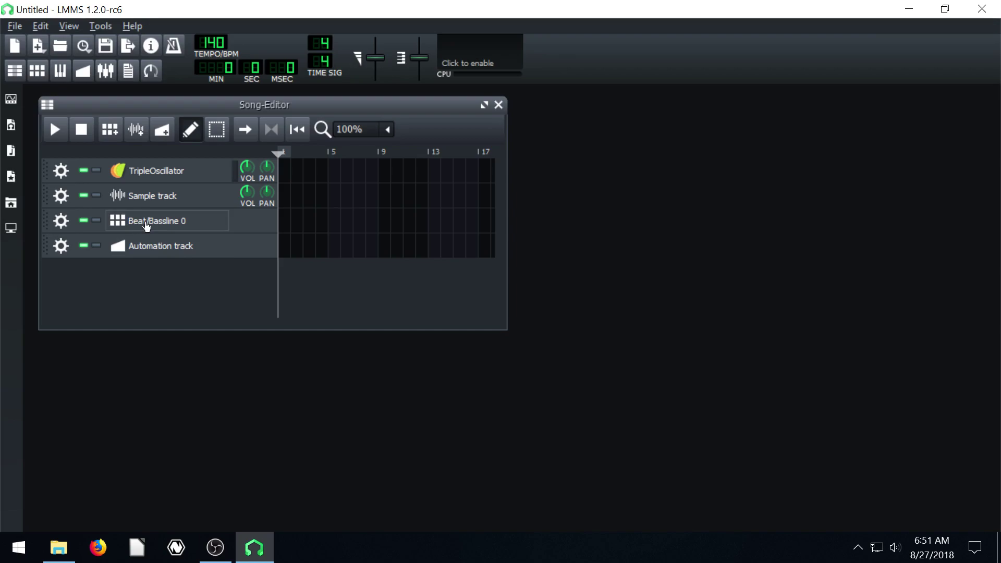
- Remove the TripleOscillator, Sample, Automation and Beat/Bassline tracks from the song
left_click(61, 171)
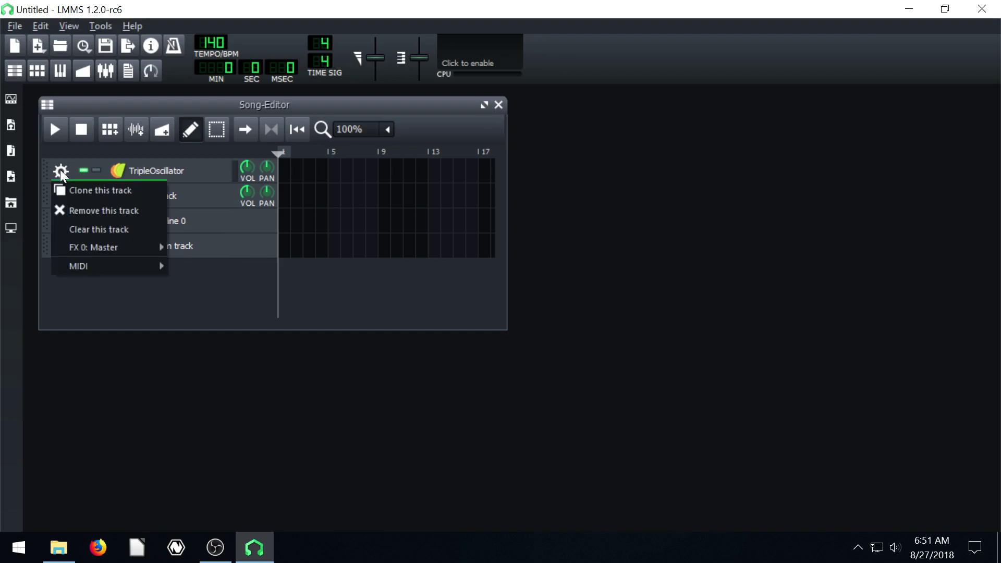
left_click(86, 210)
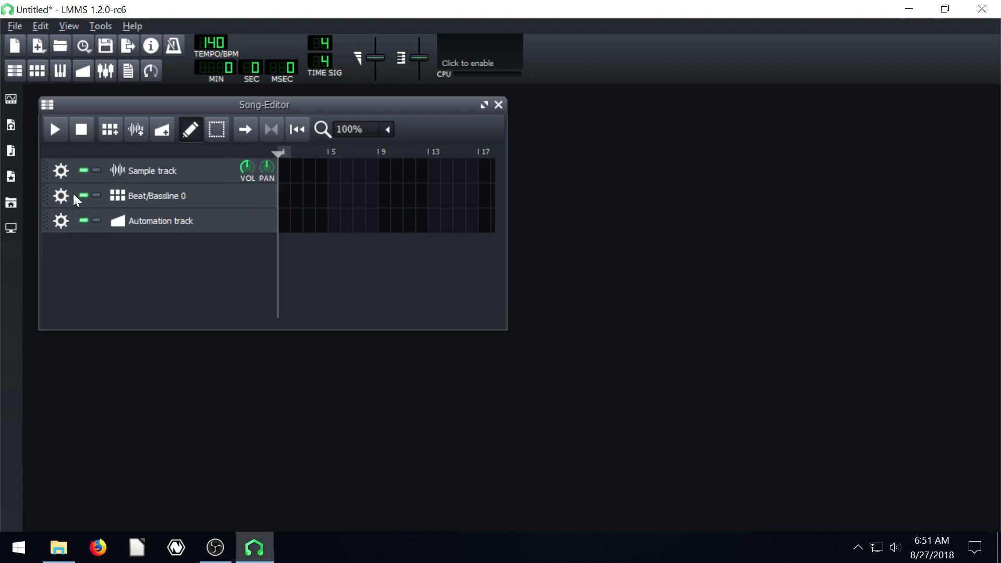
left_click(61, 170)
left_click(79, 208)
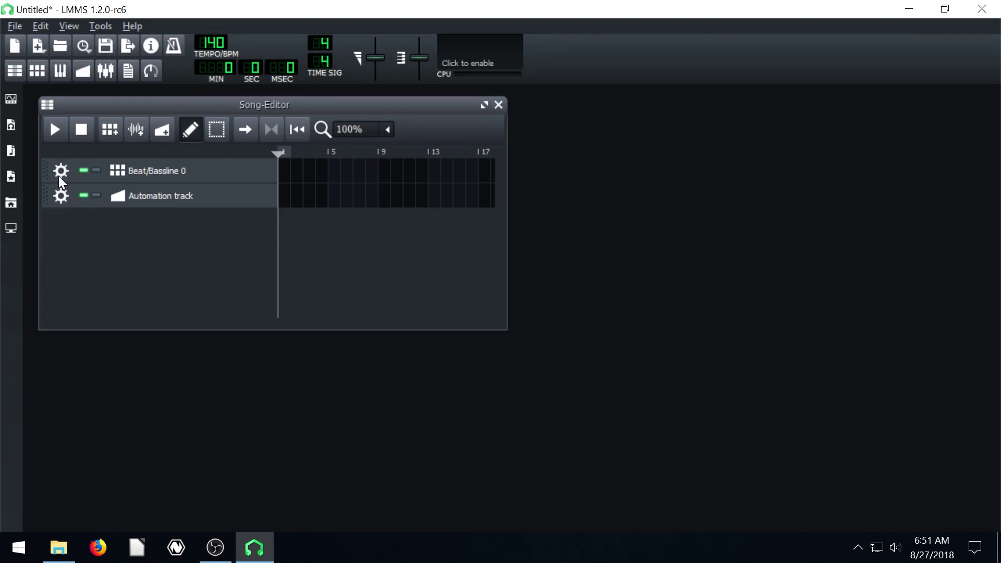
left_click(61, 196)
left_click(81, 235)
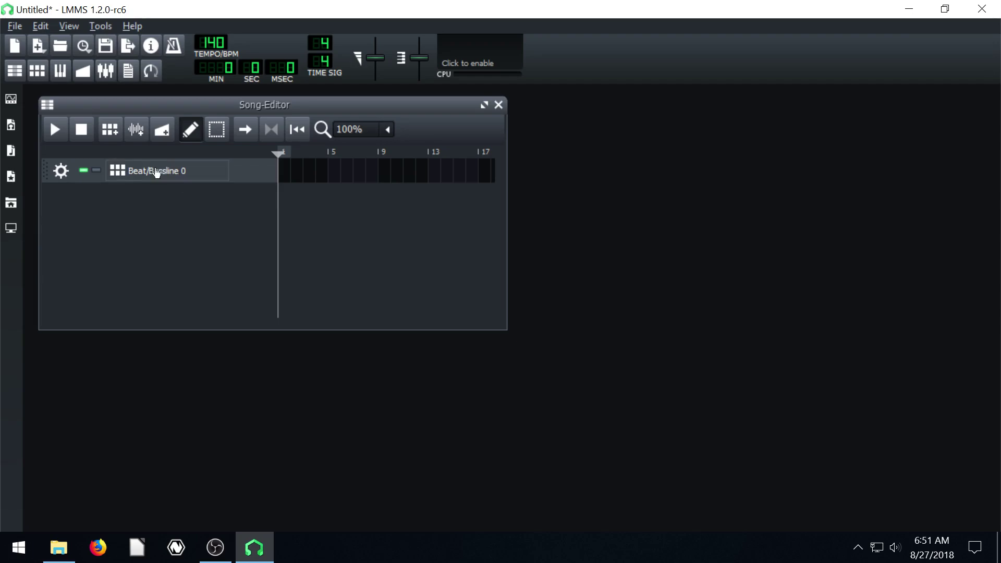
left_click(59, 171)
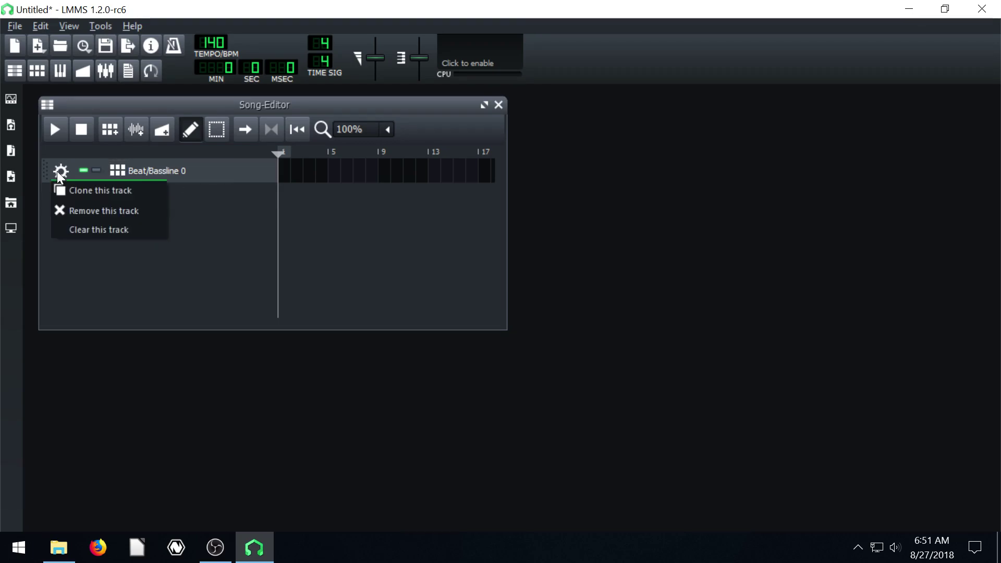
left_click(80, 210)
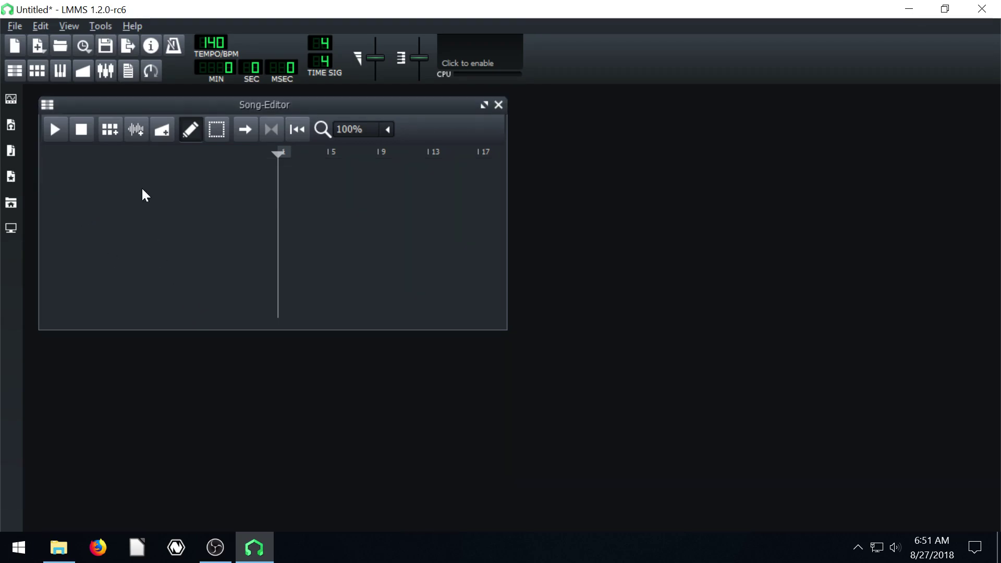
- Add three beat/bassline tracks, then delete Beat/Bassline 2 and Beat/Bassline 1
left_click(108, 129)
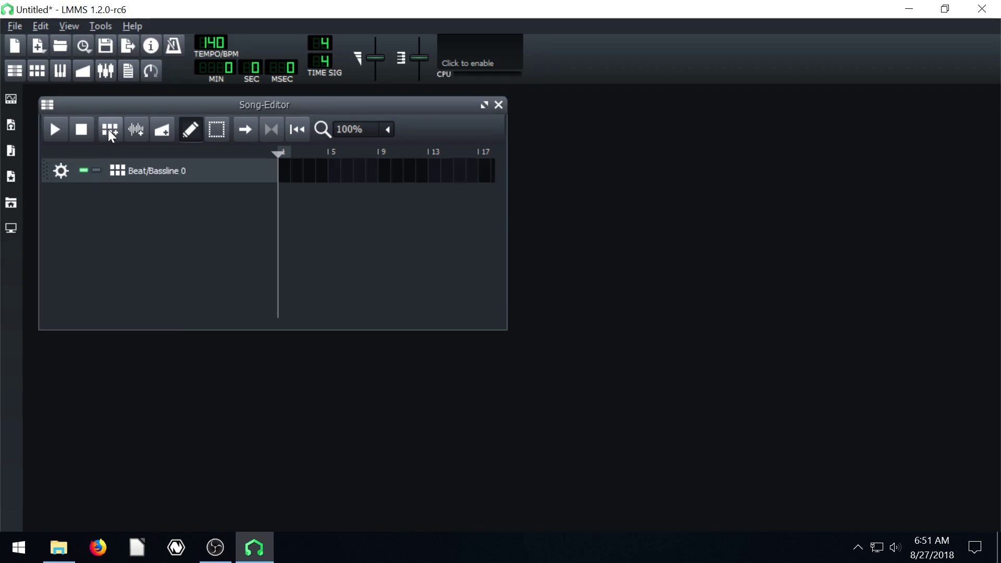
left_click(112, 134)
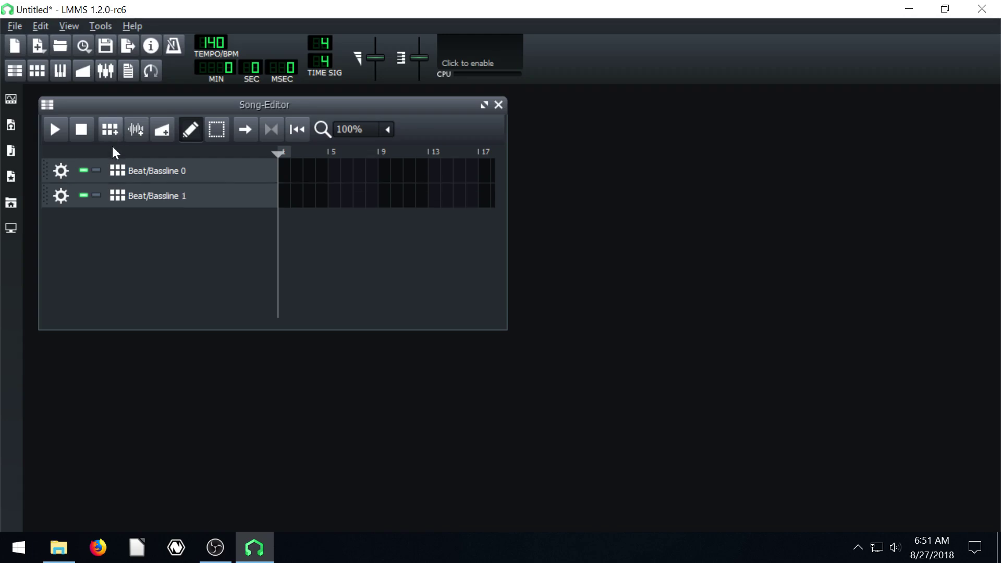
left_click(111, 133)
left_click(62, 221)
left_click(79, 257)
left_click(58, 198)
left_click(86, 235)
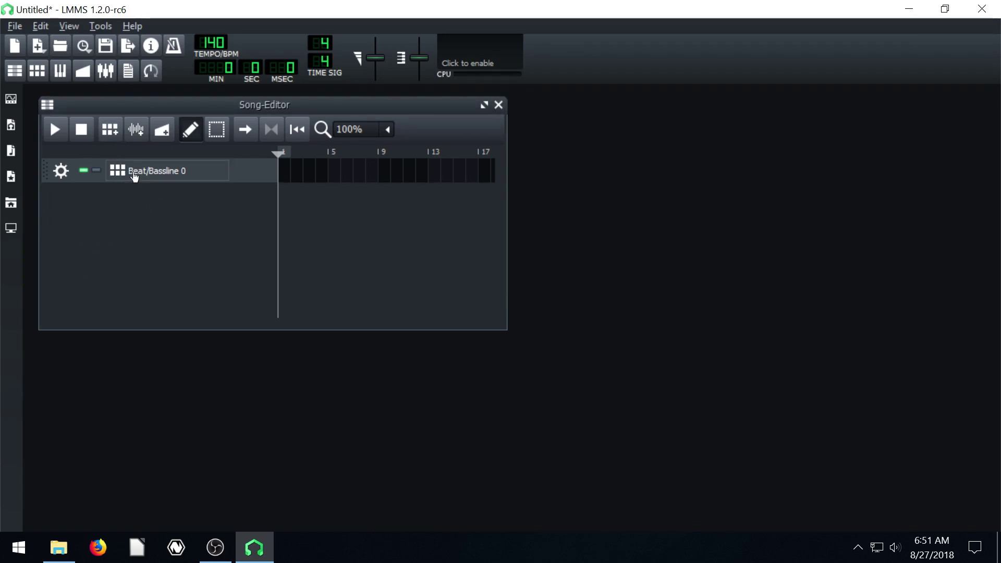
left_click(54, 129)
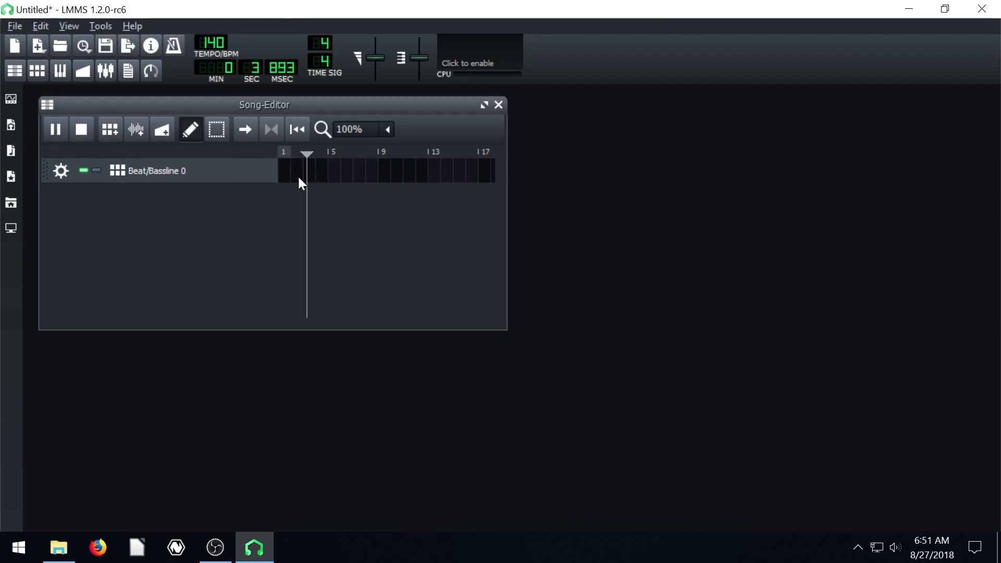
left_click(84, 128)
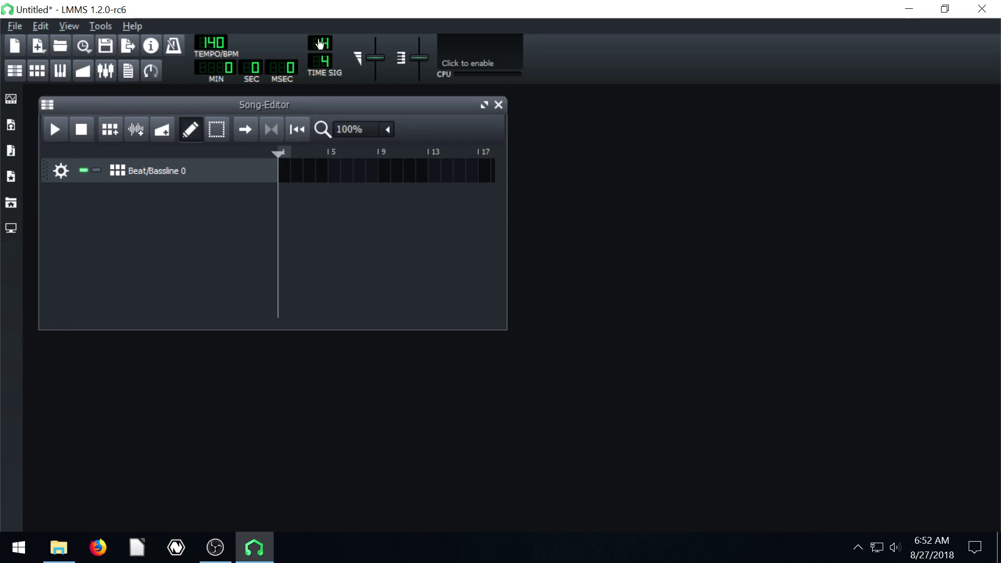
left_click(283, 168)
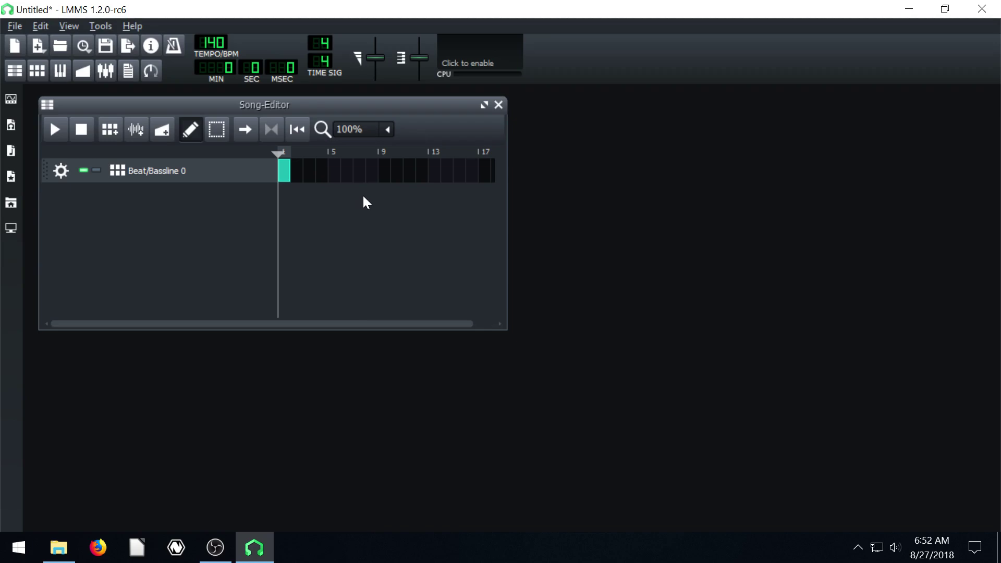
middle_click(284, 172)
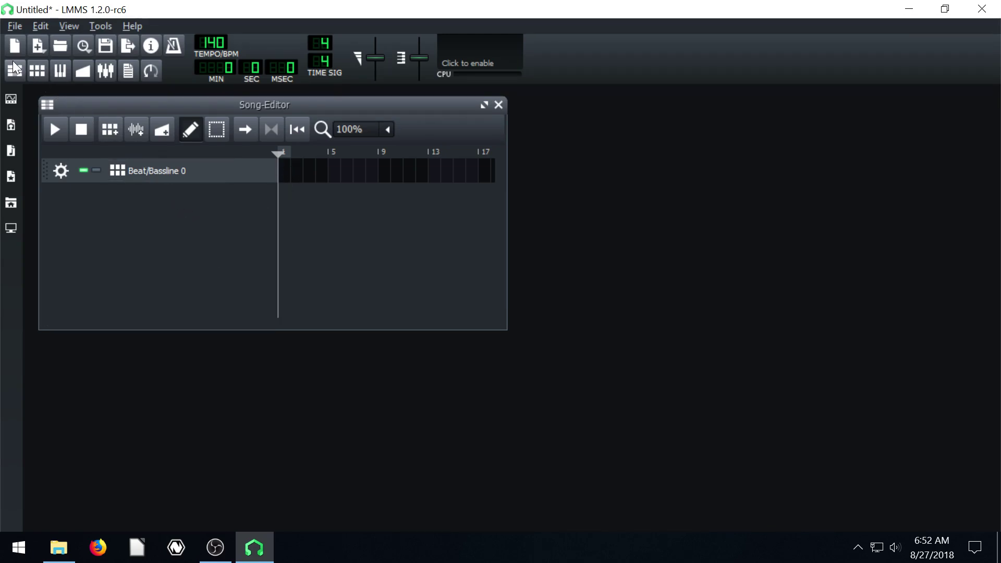
- Toggle the Beat+Bassline Editor from the toolbar, shift it left, then close it
left_click(37, 71)
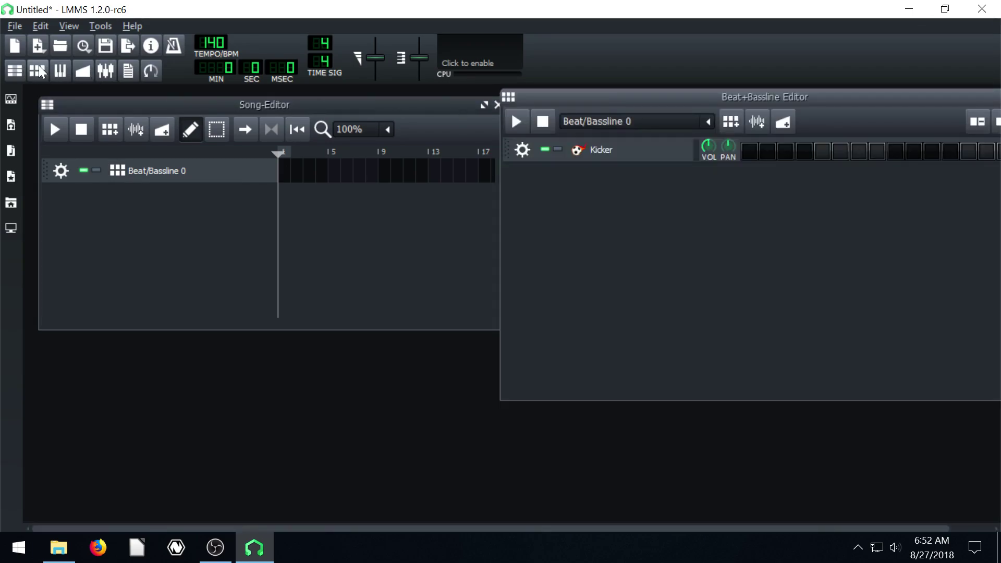
left_click(39, 67)
left_click(39, 67)
left_click(38, 65)
left_click(38, 64)
left_click_drag(555, 98, 284, 101)
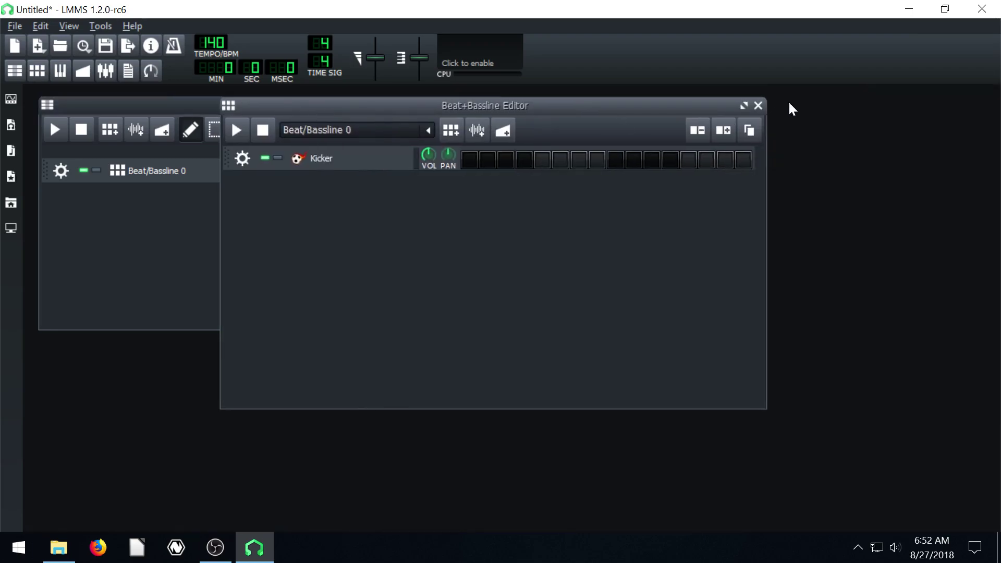
left_click(759, 106)
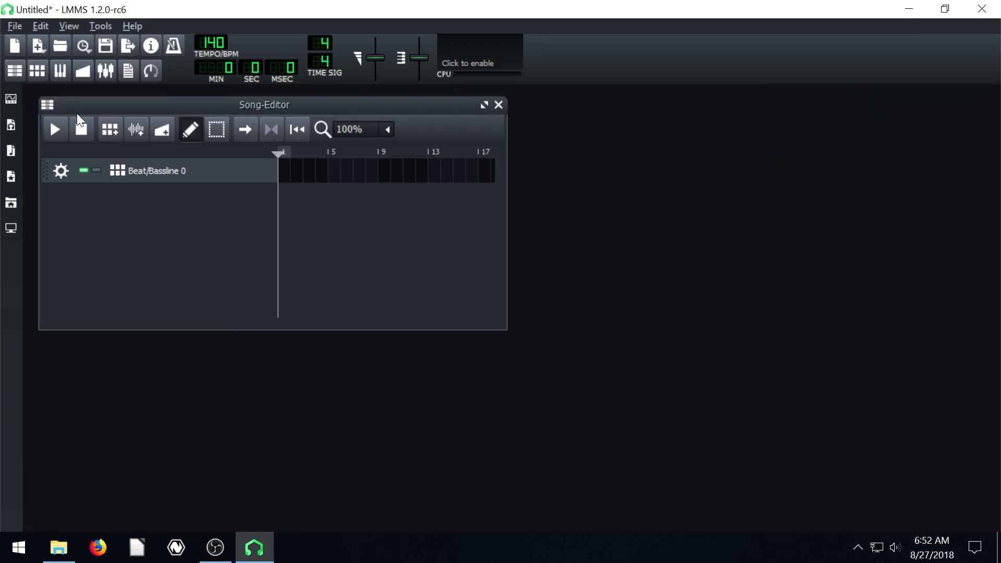
- Open Beat/Bassline 0 from its track and position the pattern editor beside the song
left_click(162, 176)
left_click_drag(434, 106, 652, 104)
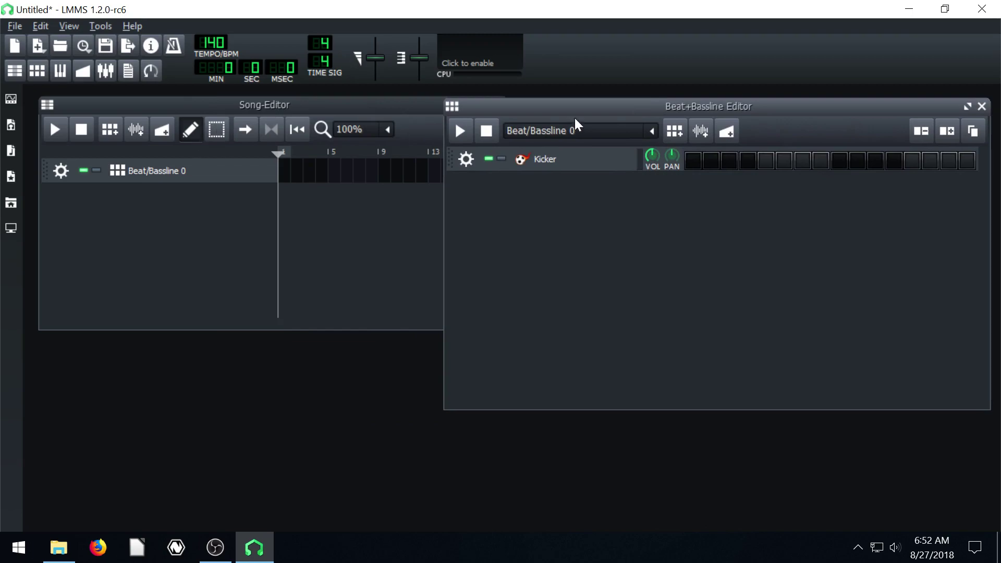
mouse_move(574, 107)
left_mouse_down()
mouse_move(612, 110)
mouse_move(580, 112)
left_mouse_up()
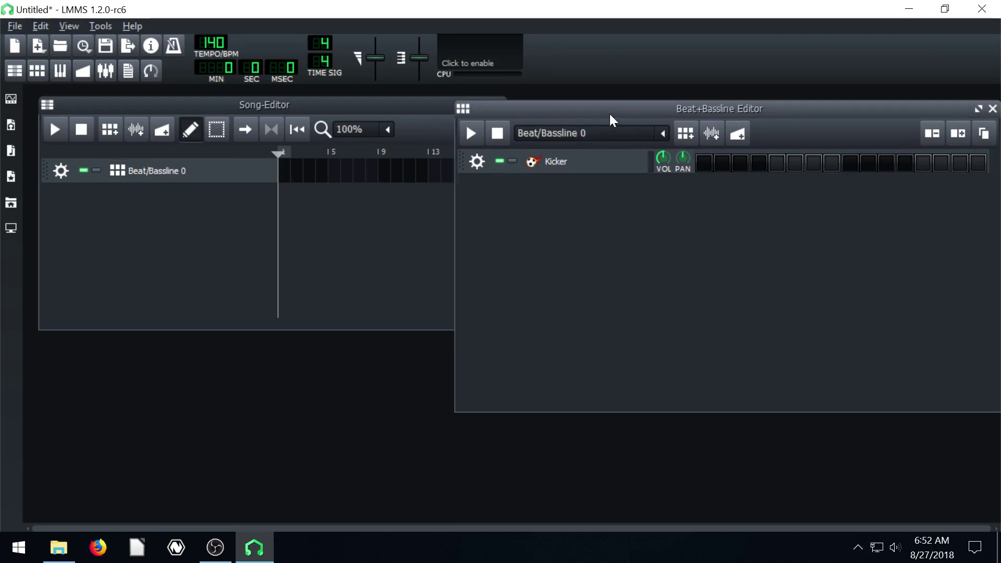
left_click_drag(606, 109, 593, 107)
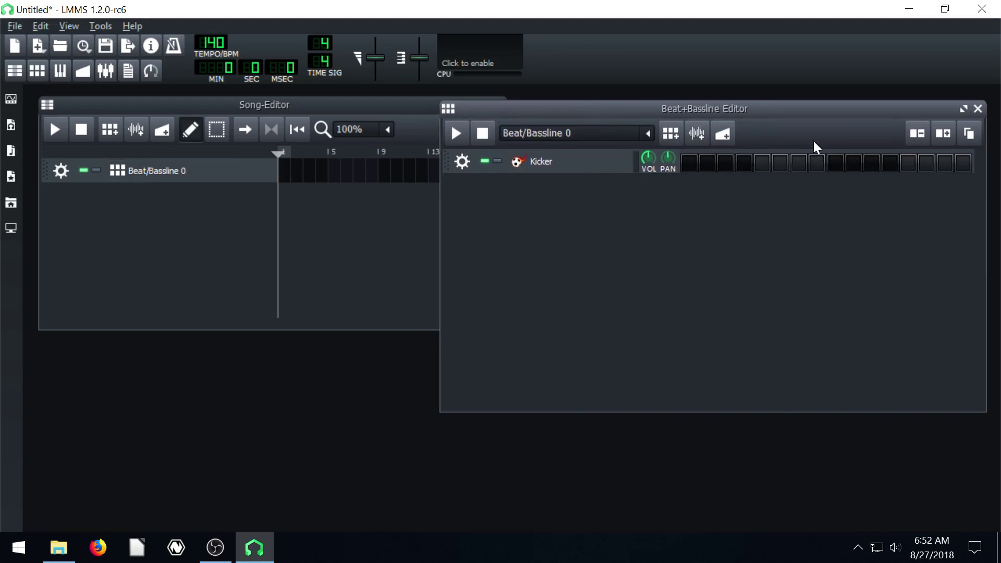
left_click_drag(699, 110, 686, 126)
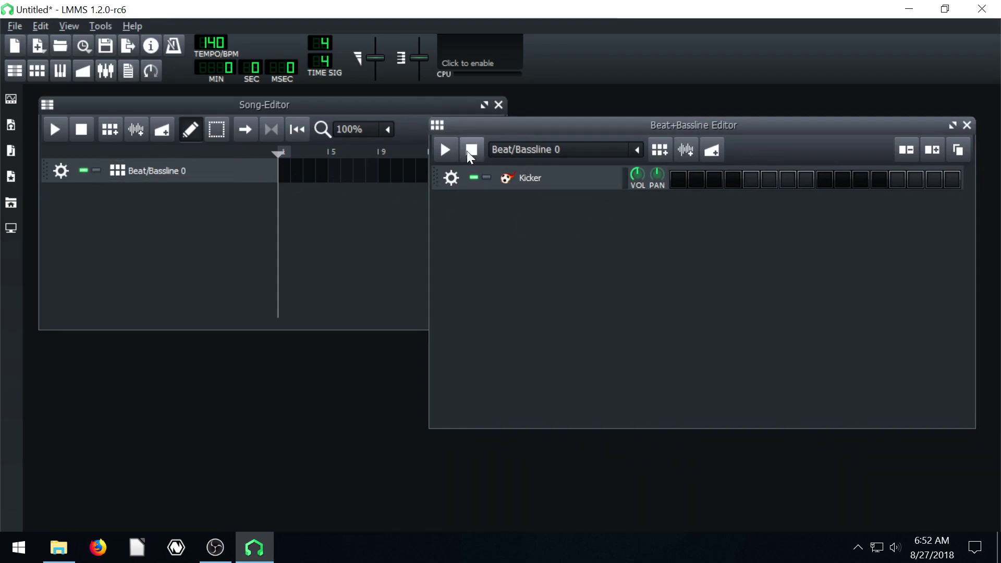
left_click_drag(467, 125, 430, 126)
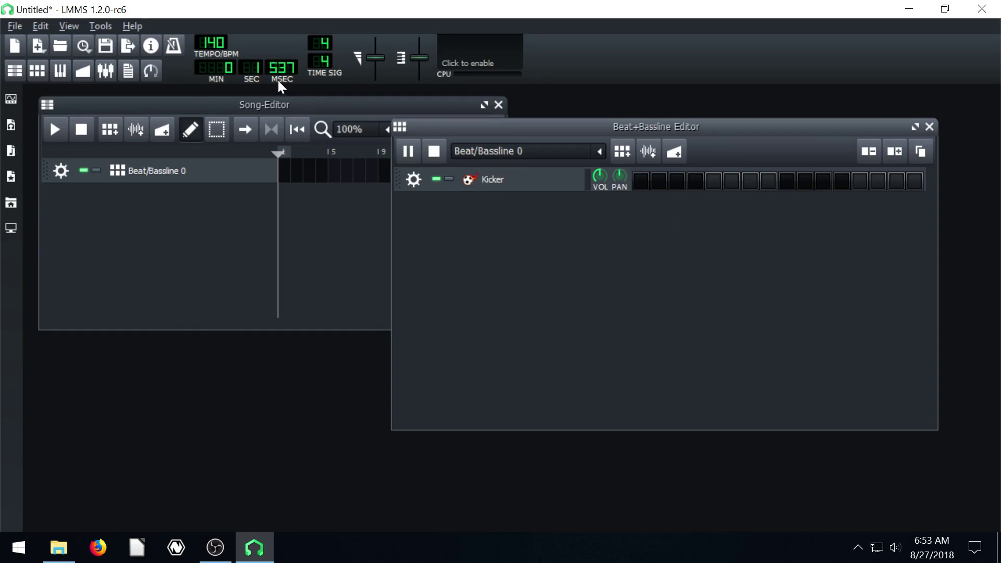
- Switch on Kicker steps 1, 5, 11 and 15, then stop pattern playback
left_click(645, 185)
left_click(712, 182)
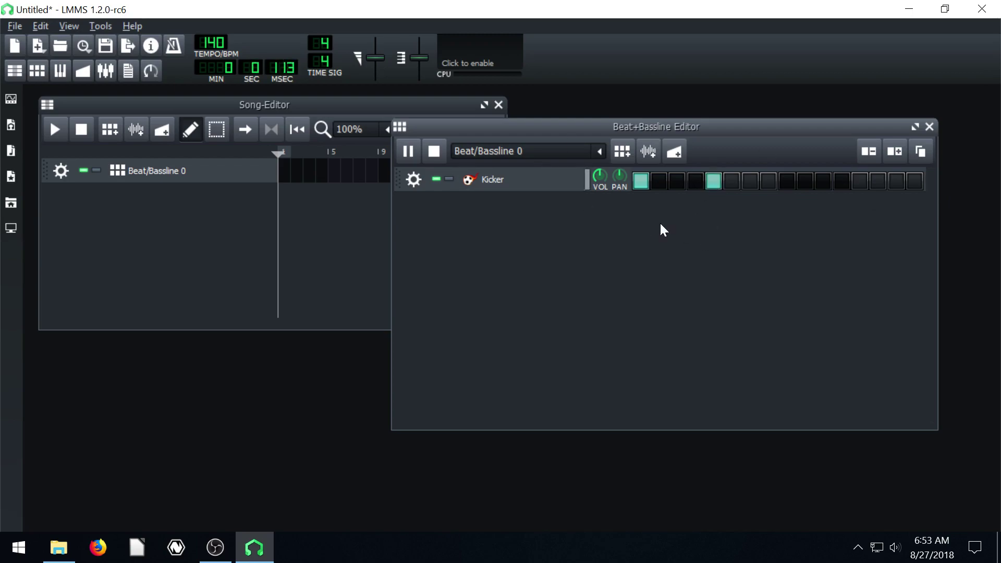
left_click(823, 183)
left_click(895, 185)
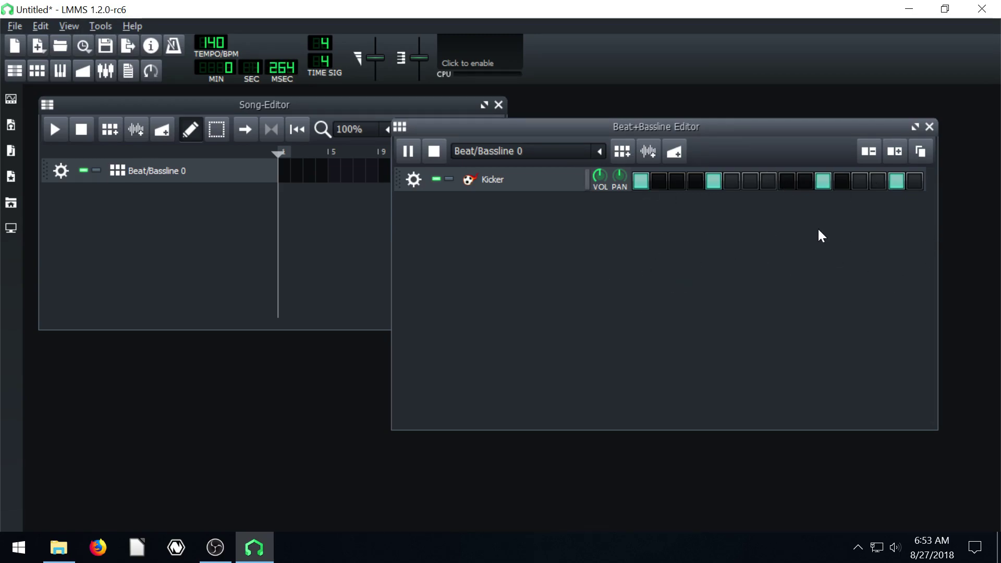
left_click_drag(625, 120, 581, 111)
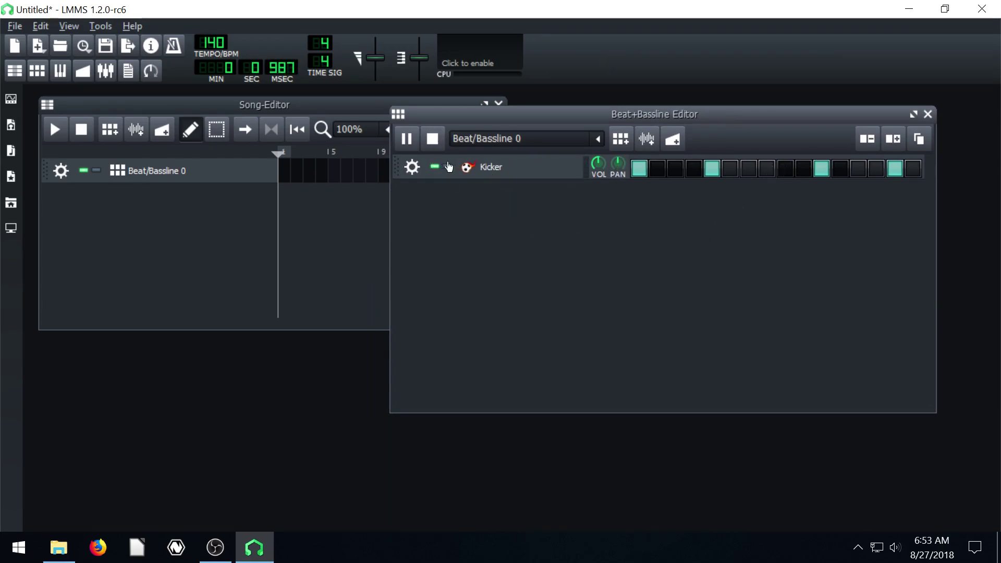
left_click(431, 138)
left_click_drag(485, 111, 520, 113)
left_click_drag(622, 113, 645, 115)
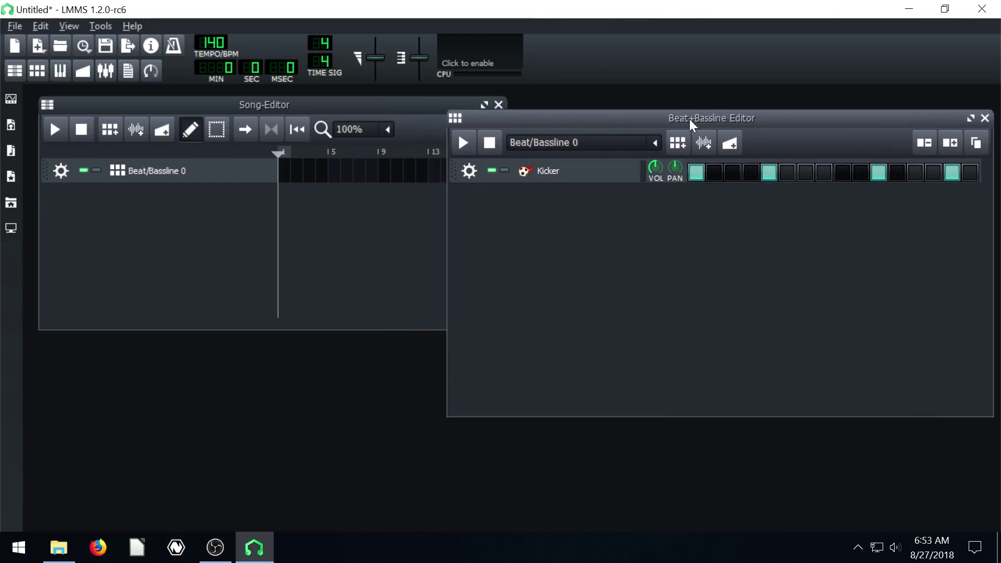
left_click_drag(215, 106, 213, 105)
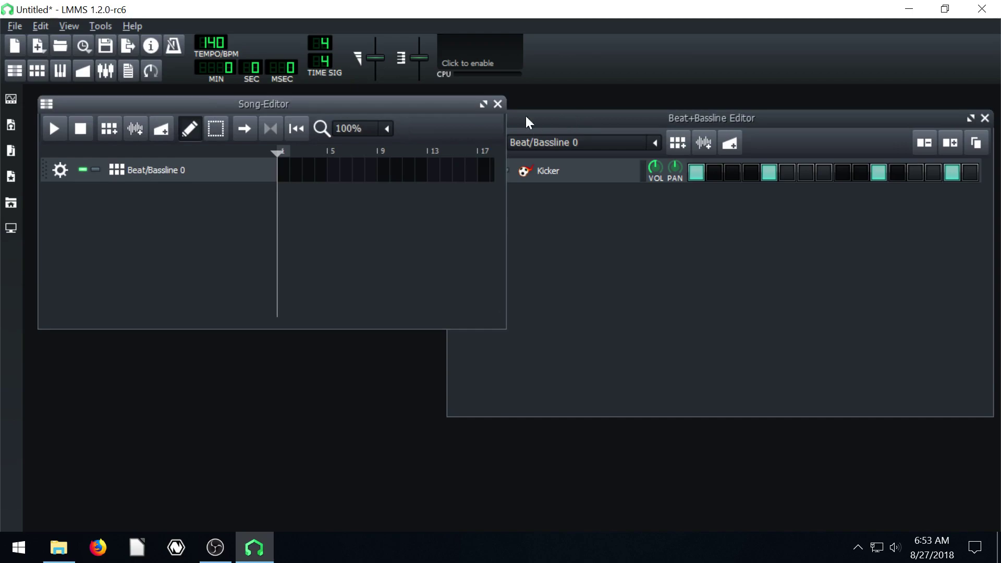
left_click(53, 129)
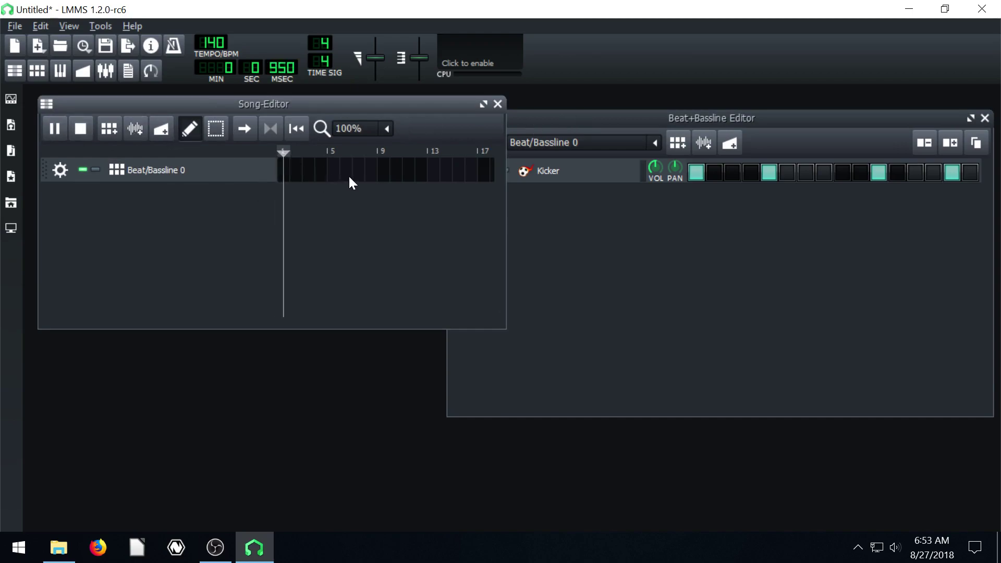
left_click(687, 151)
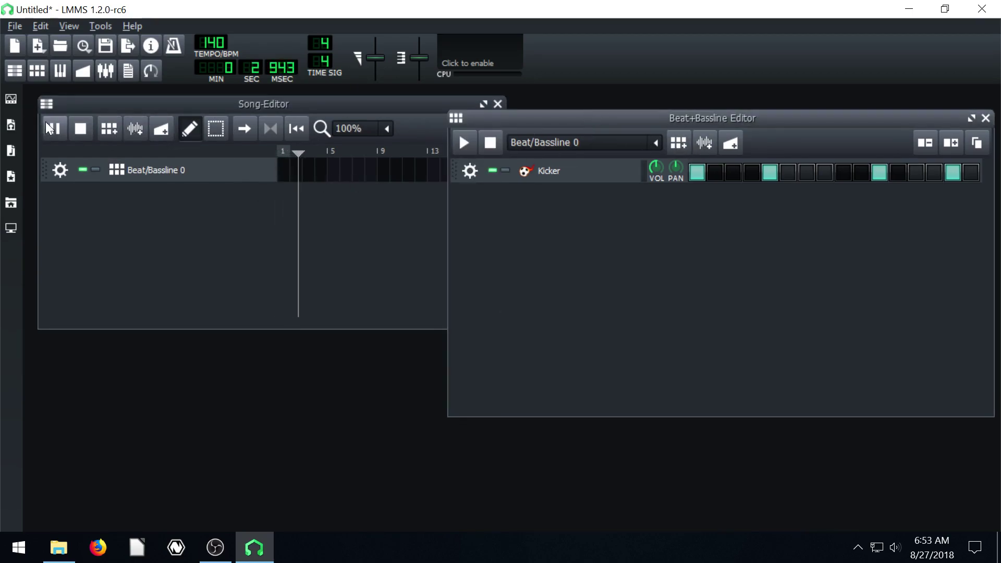
left_click(79, 128)
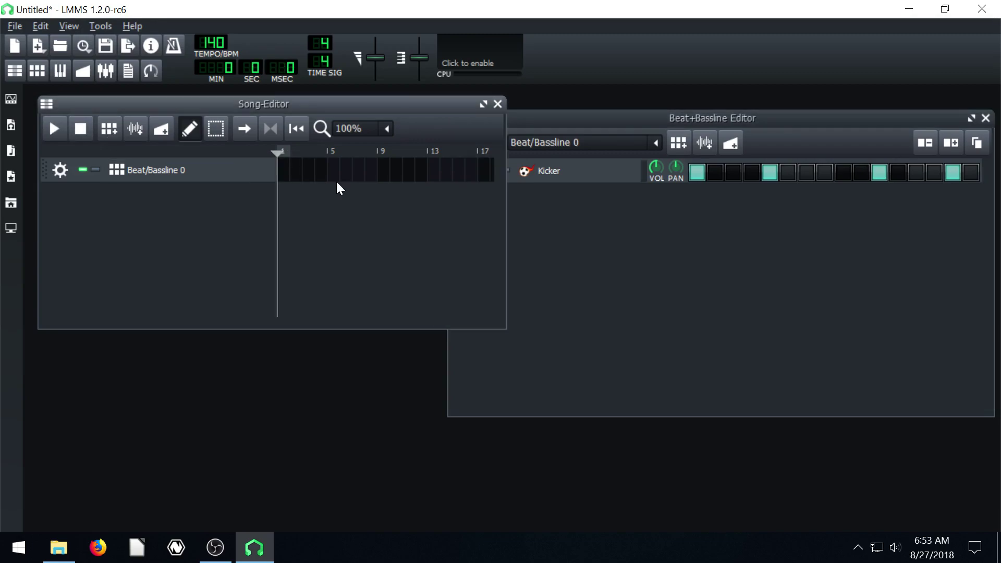
left_click(284, 168)
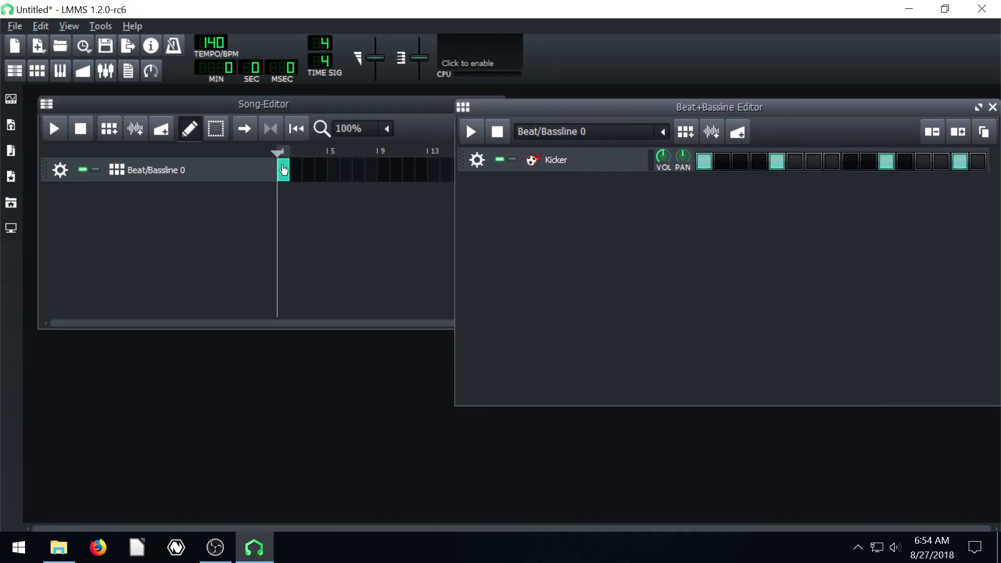
left_click(54, 129)
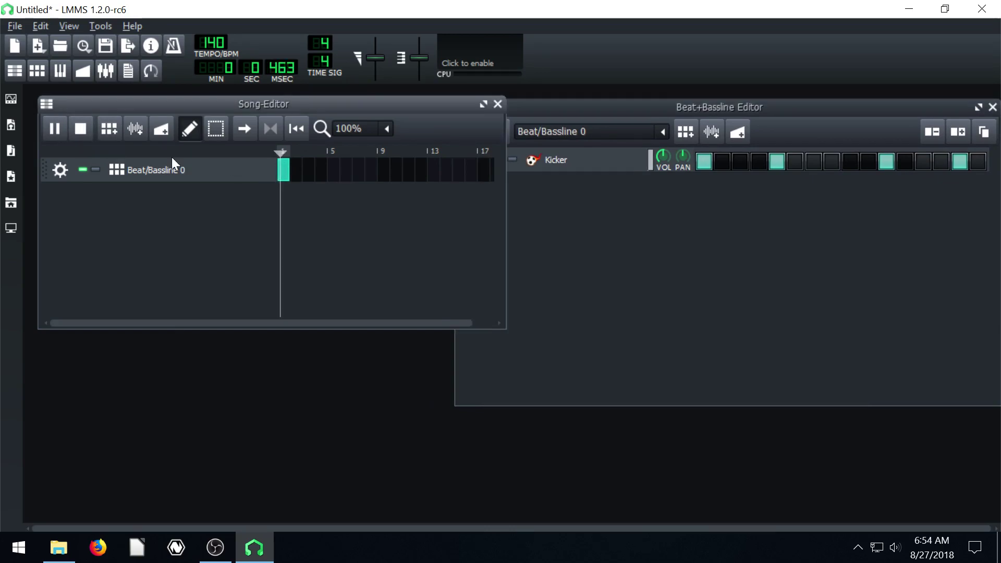
left_click(78, 126)
left_click(295, 169)
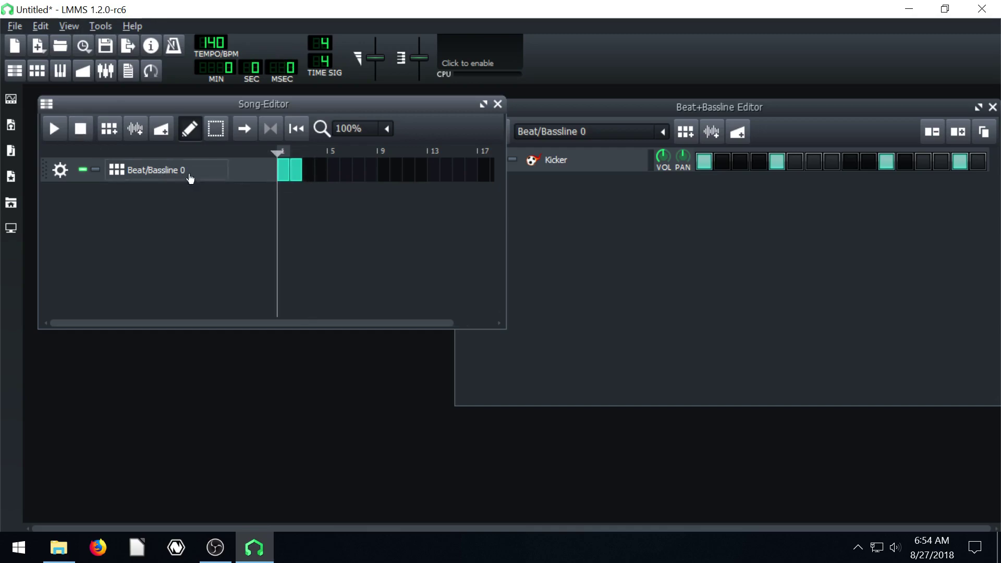
left_click(53, 129)
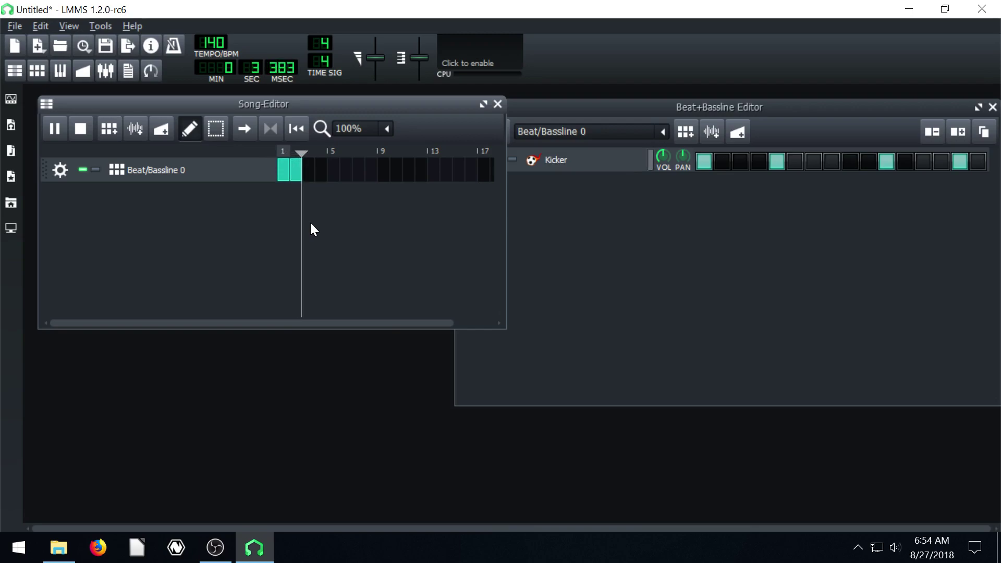
left_click(77, 127)
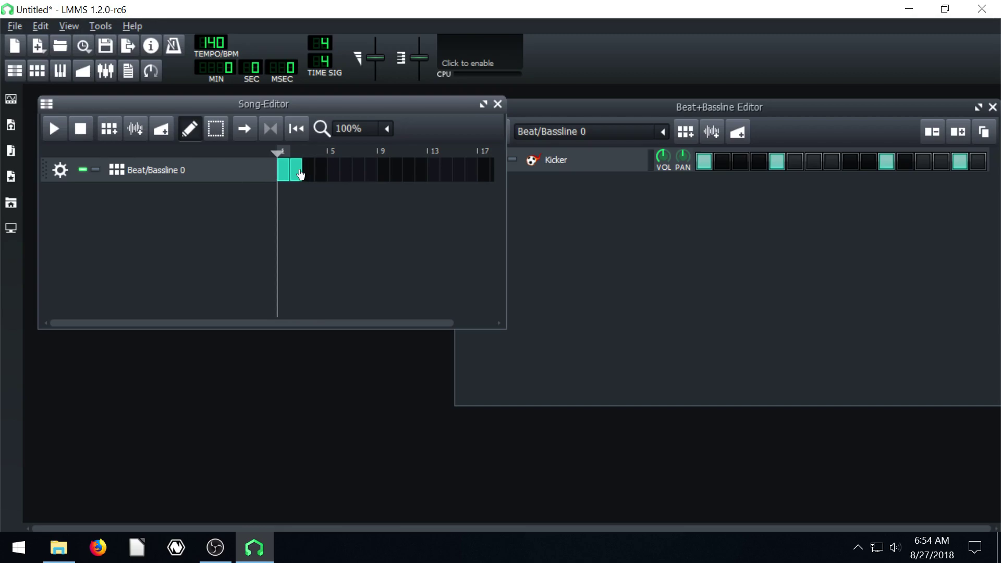
middle_click(289, 173)
left_click(282, 168)
left_click_drag(288, 169, 437, 172)
left_click(55, 132)
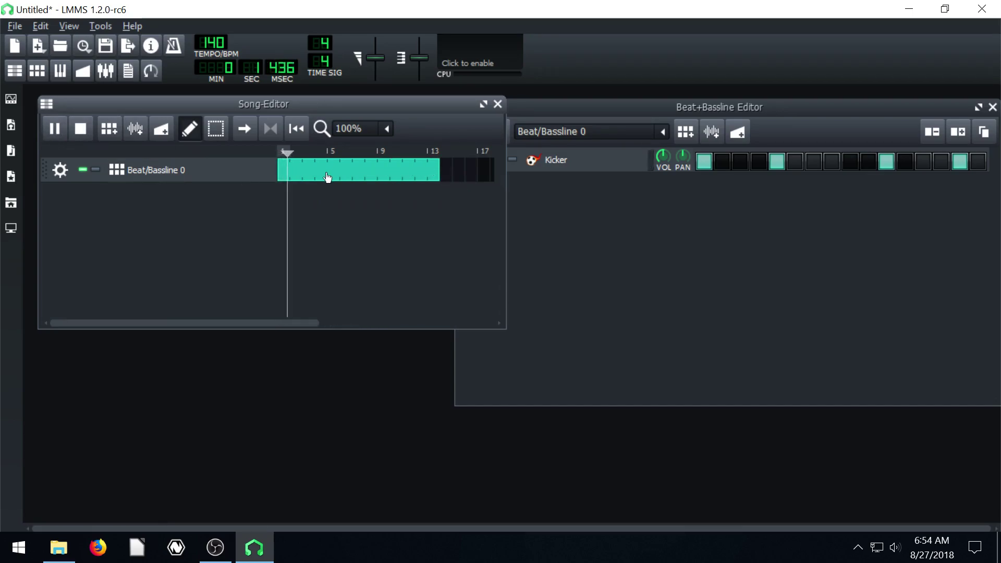
left_click(330, 155)
left_click(402, 152)
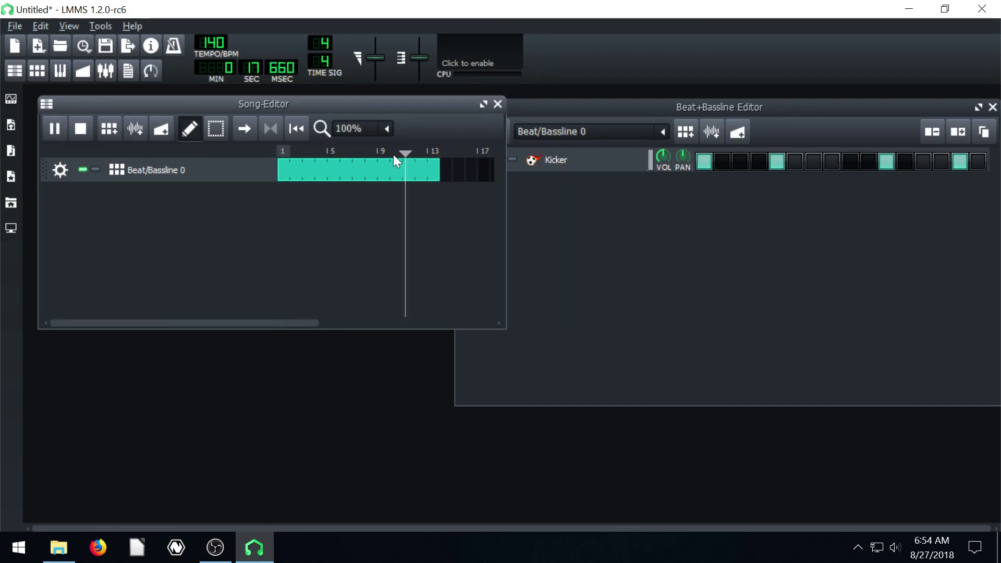
left_click(81, 128)
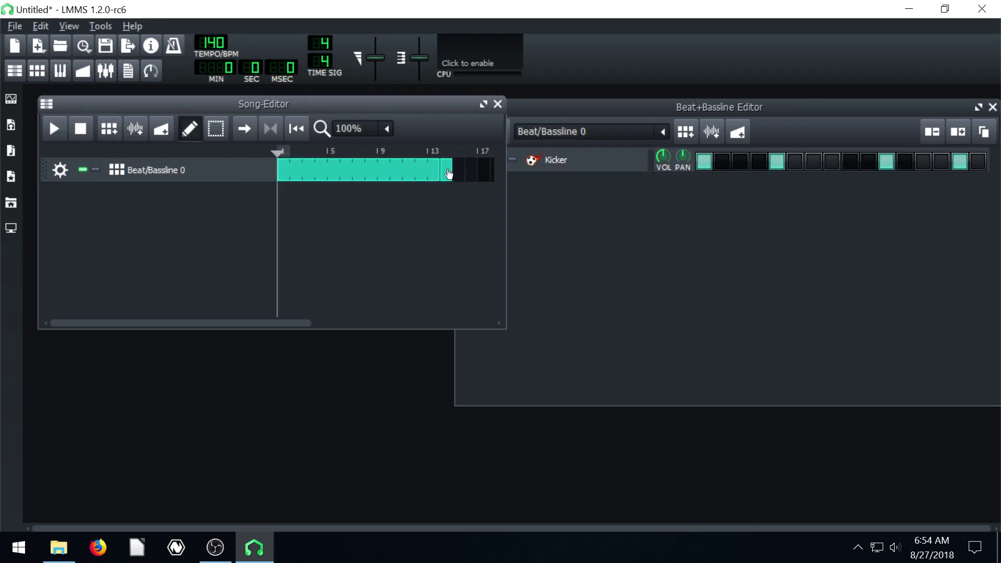
left_click_drag(437, 170, 290, 173)
middle_click(290, 173)
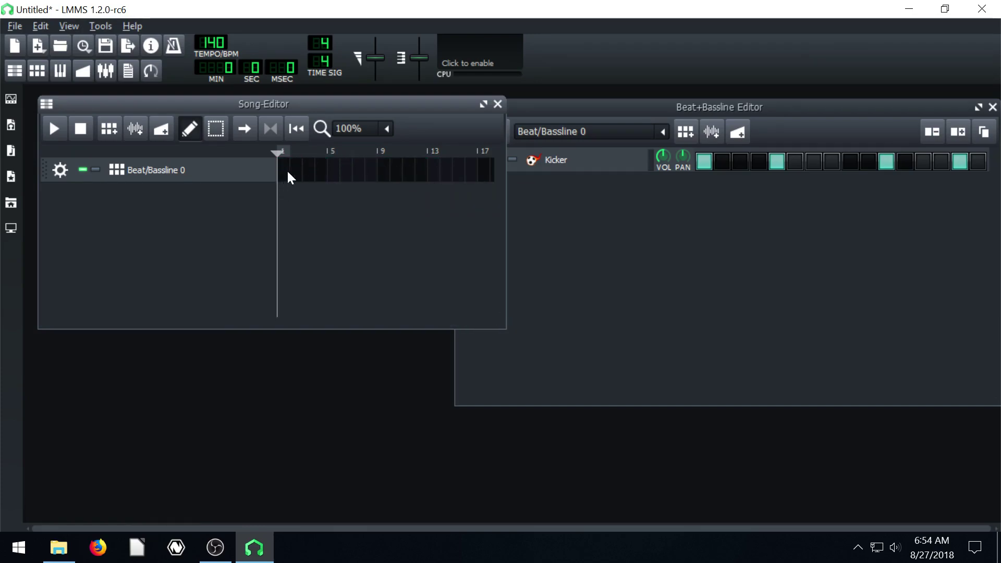
left_click(594, 117)
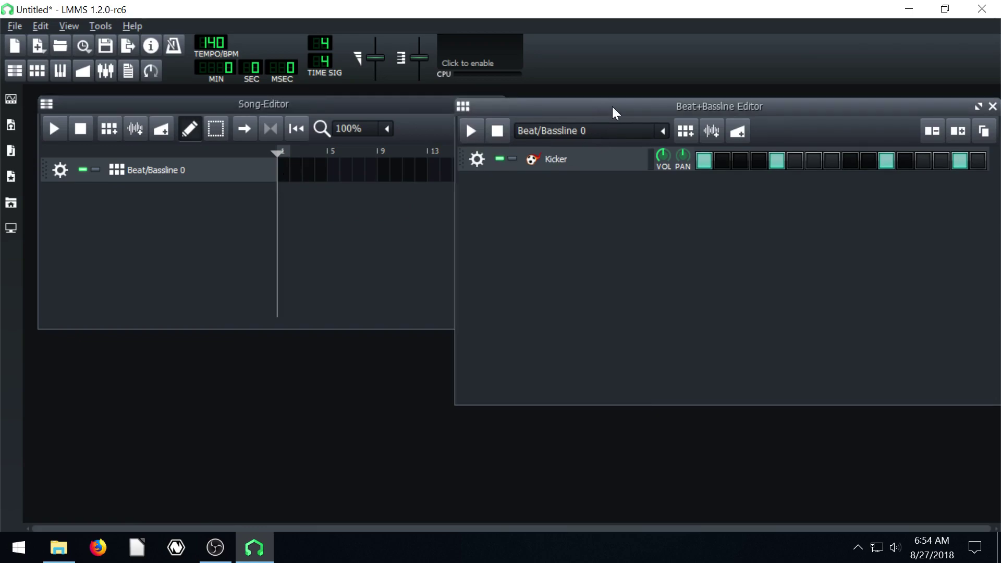
left_click(262, 107)
left_click(542, 109)
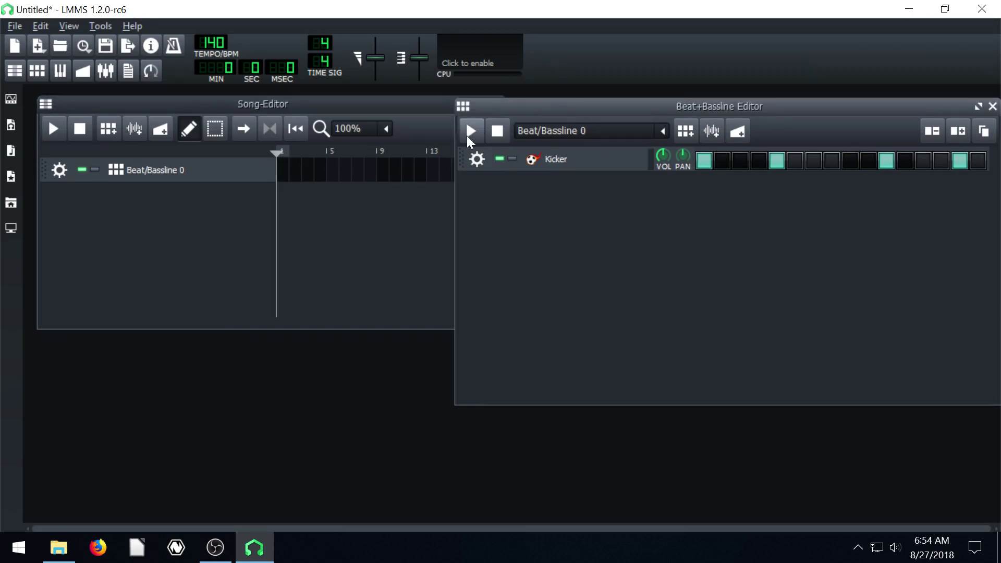
left_click_drag(454, 146, 518, 144)
left_click_drag(605, 106, 548, 130)
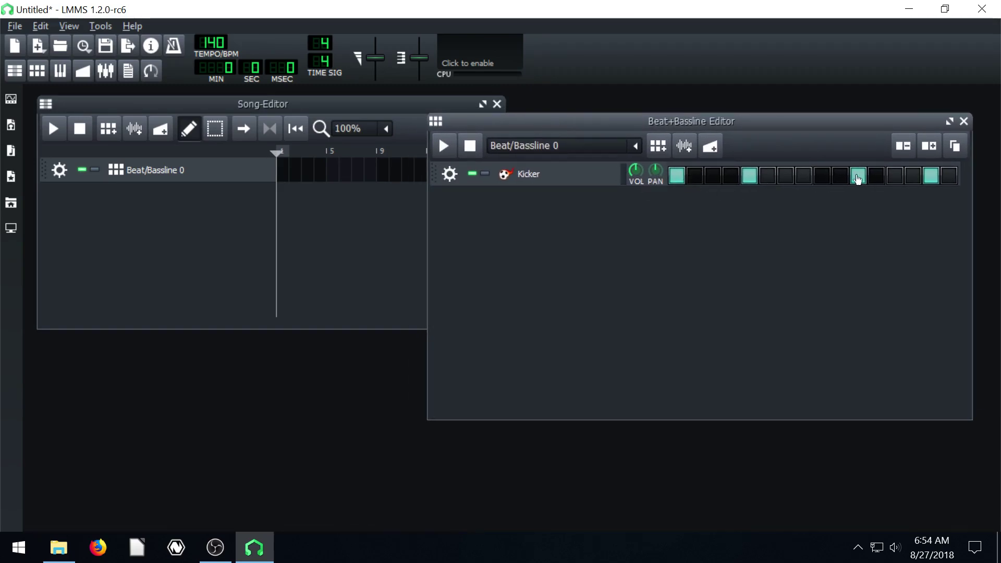
- Remove the Beat/Bassline 0 track and reopen the Beat+Bassline Editor to the right of the Song Editor
left_click(60, 172)
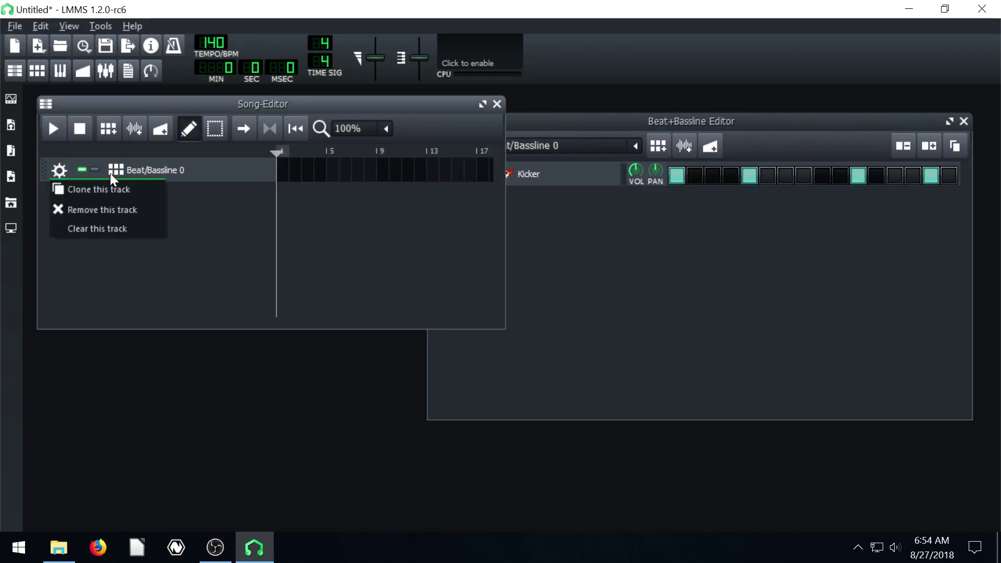
left_click(82, 209)
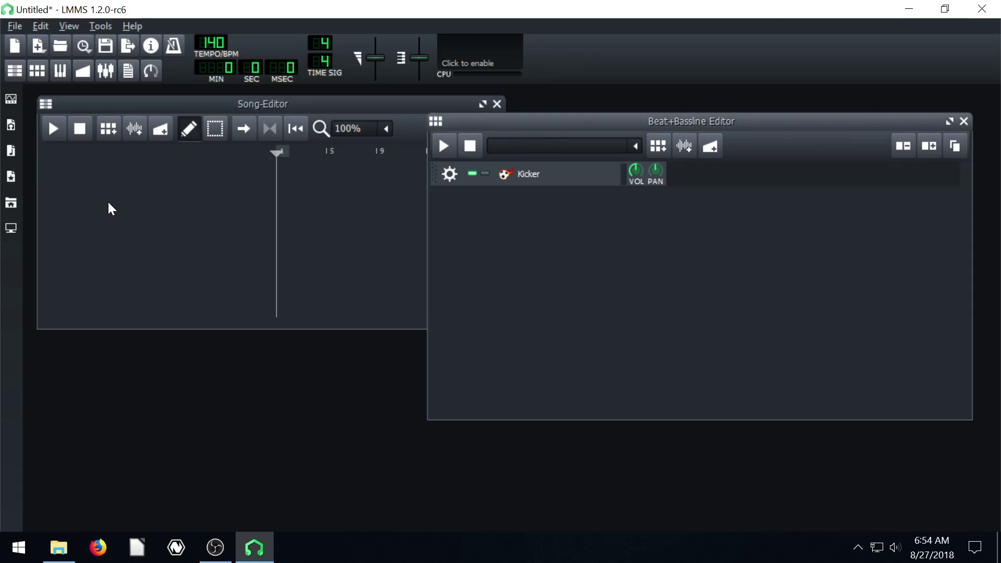
left_click(202, 101)
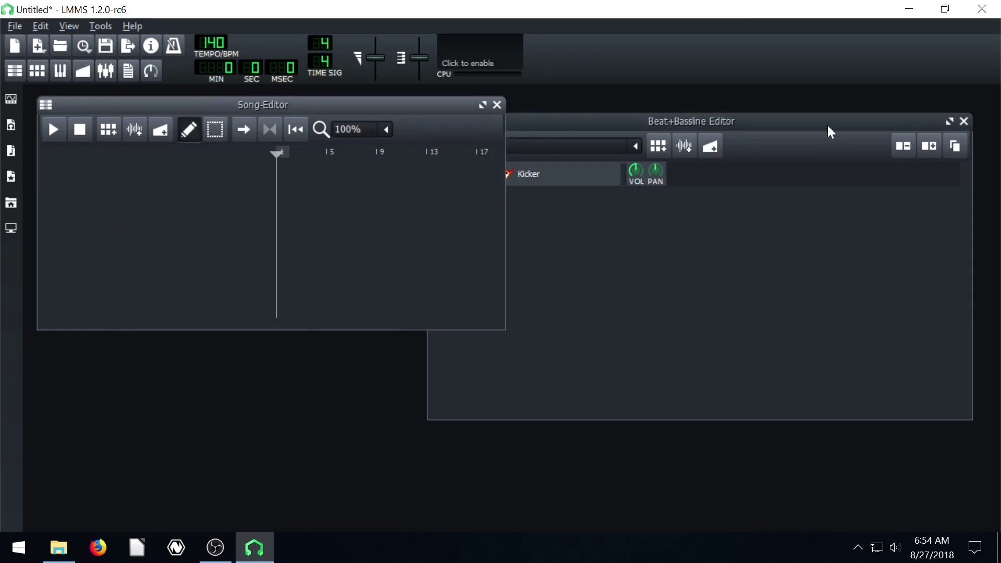
left_click(964, 122)
left_click(38, 71)
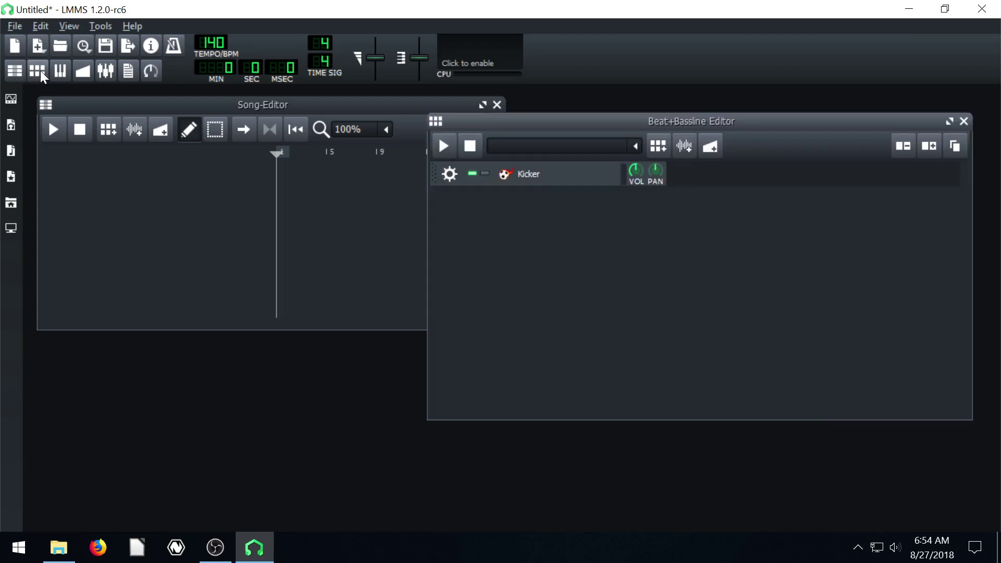
left_click_drag(581, 121, 232, 122)
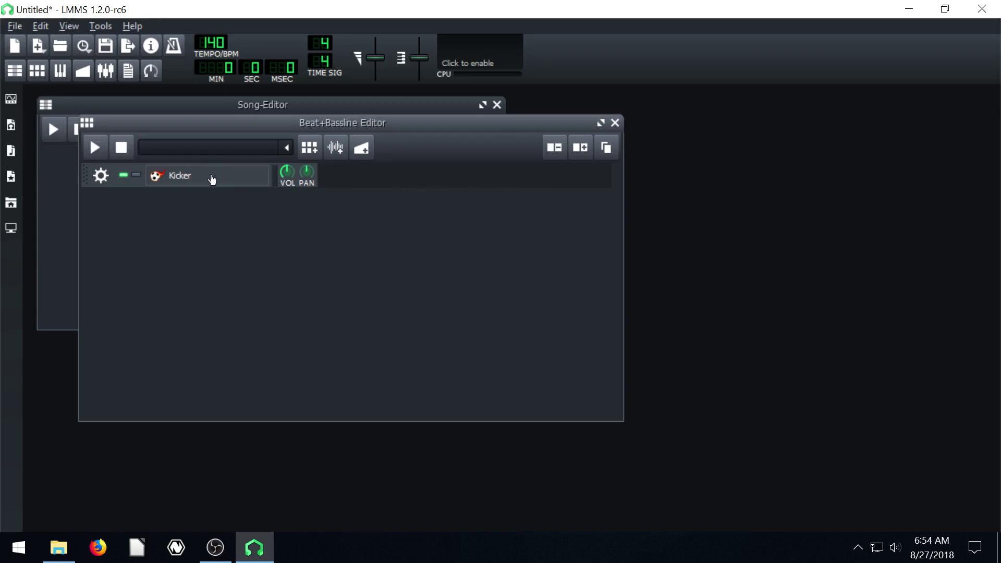
left_click_drag(343, 135, 663, 148)
left_click(174, 167)
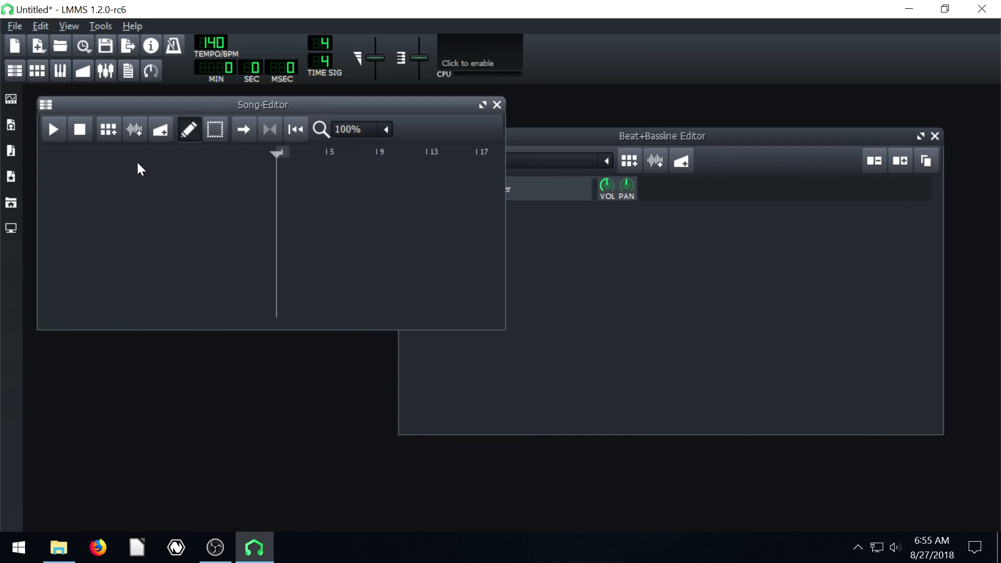
left_click(112, 130)
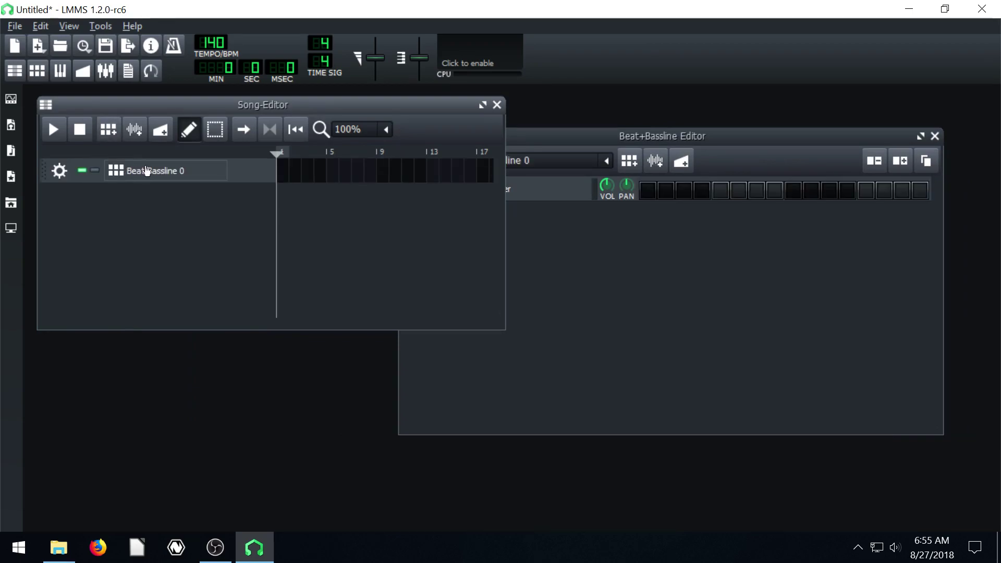
left_click(658, 139)
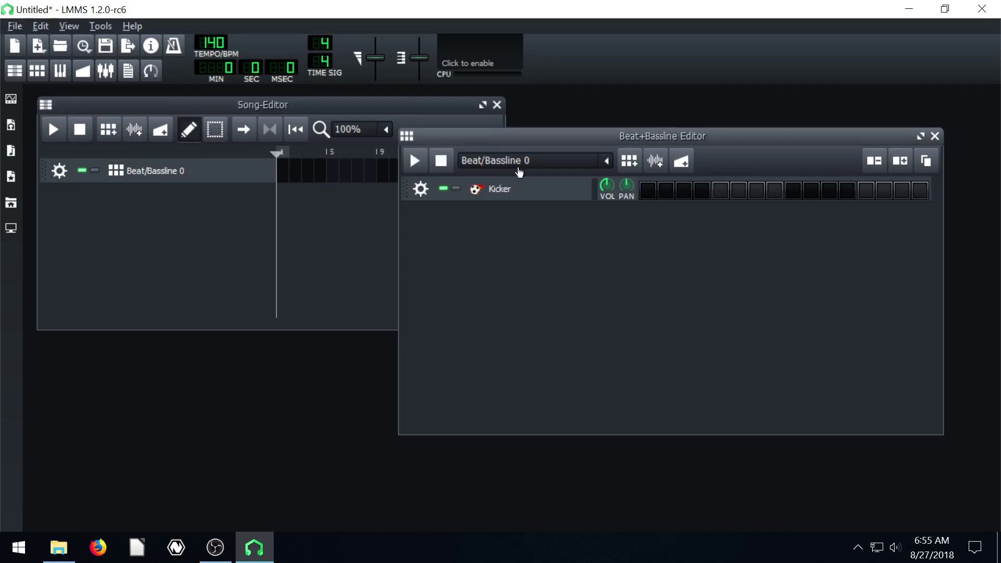
left_click(107, 129)
left_click(108, 129)
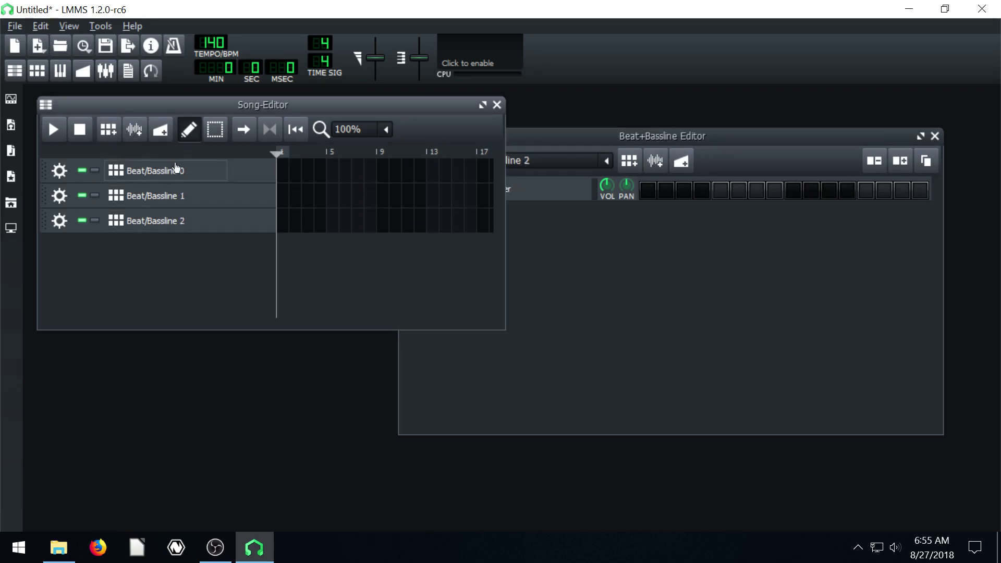
left_click(592, 137)
left_click(606, 162)
left_click(529, 196)
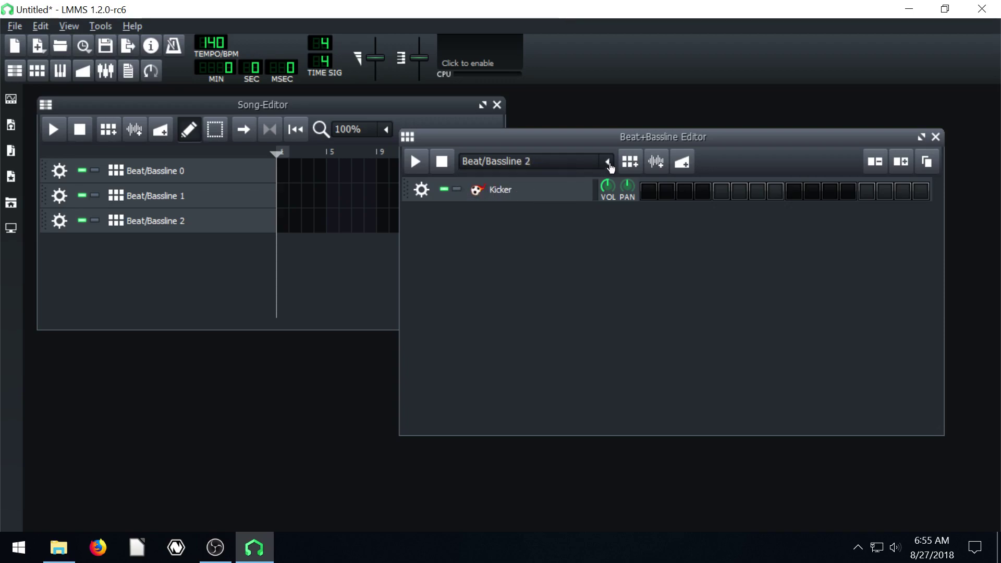
left_click(606, 162)
left_click(525, 183)
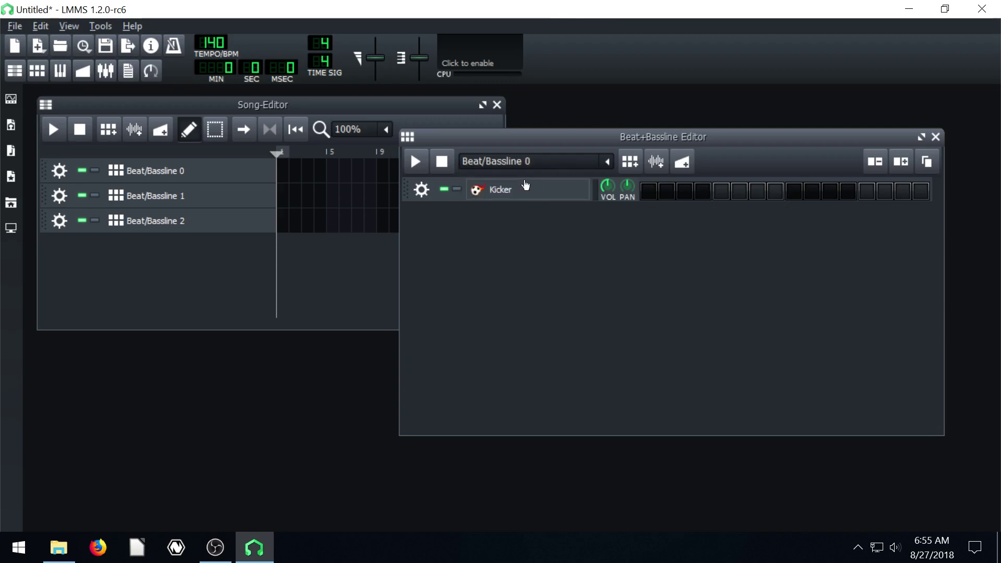
left_click(60, 195)
left_click(76, 258)
left_click(60, 196)
left_click(103, 235)
left_click(60, 196)
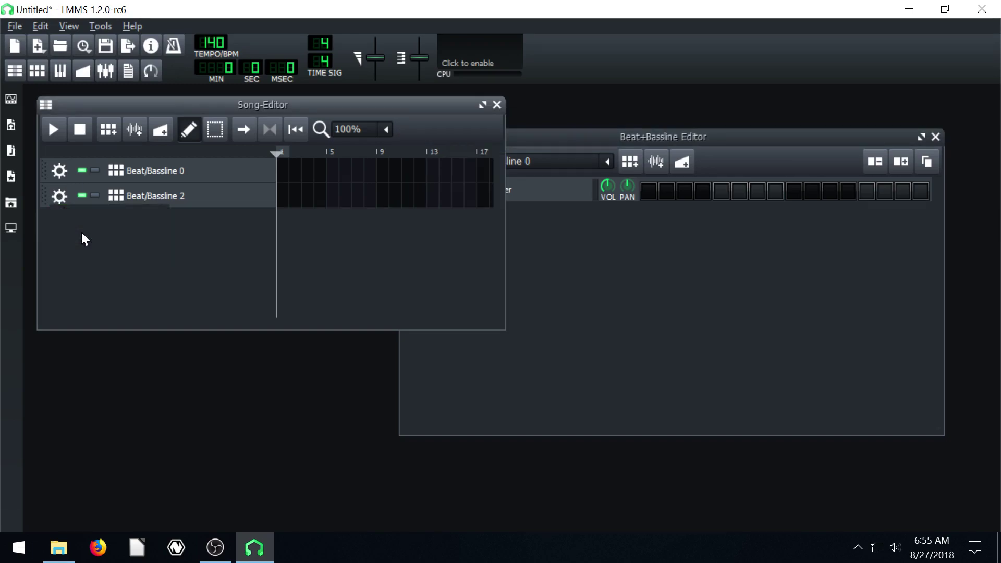
left_click(81, 235)
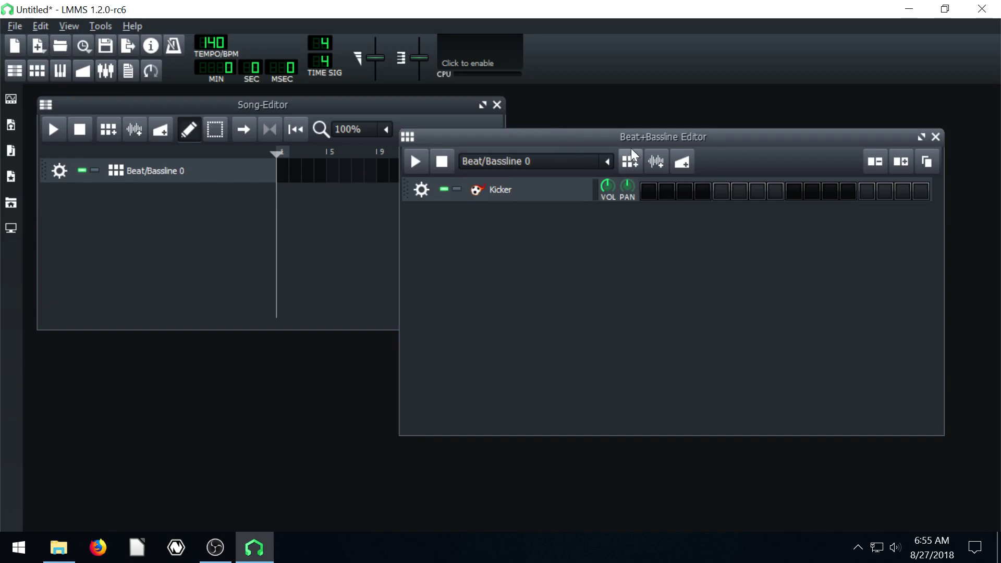
left_click_drag(616, 130, 587, 116)
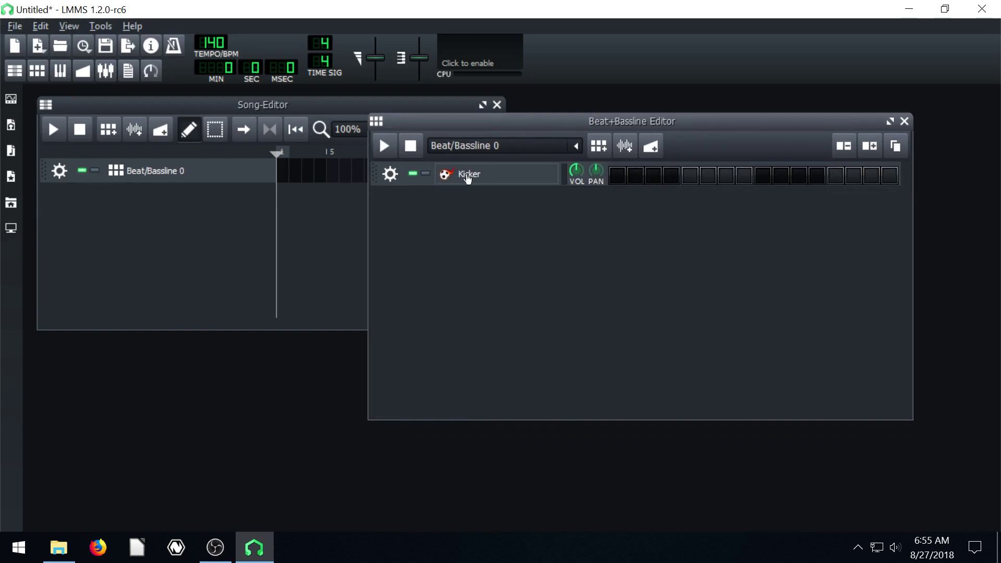
- Drag a Kicker instrument from the plugin list into the drum pattern
left_click(10, 98)
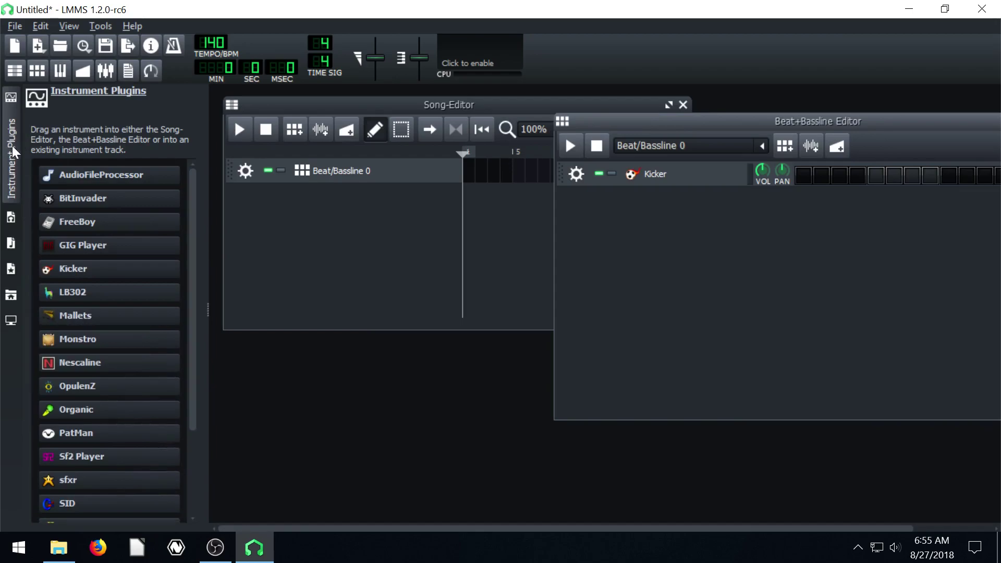
scroll(78, 261, "down", 3)
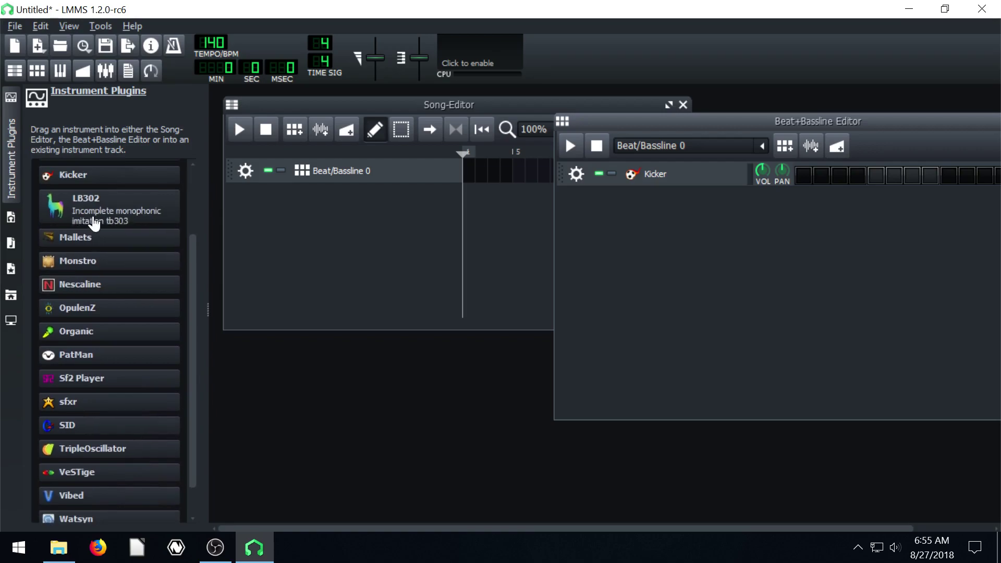
left_click_drag(79, 180, 652, 239)
left_click_drag(664, 121, 423, 90)
- Turn on hits in both Kicker rows, including step 12 of the second, and audition the pattern
left_click(562, 144)
left_click(598, 169)
left_click(635, 169)
left_click(726, 144)
left_click(762, 168)
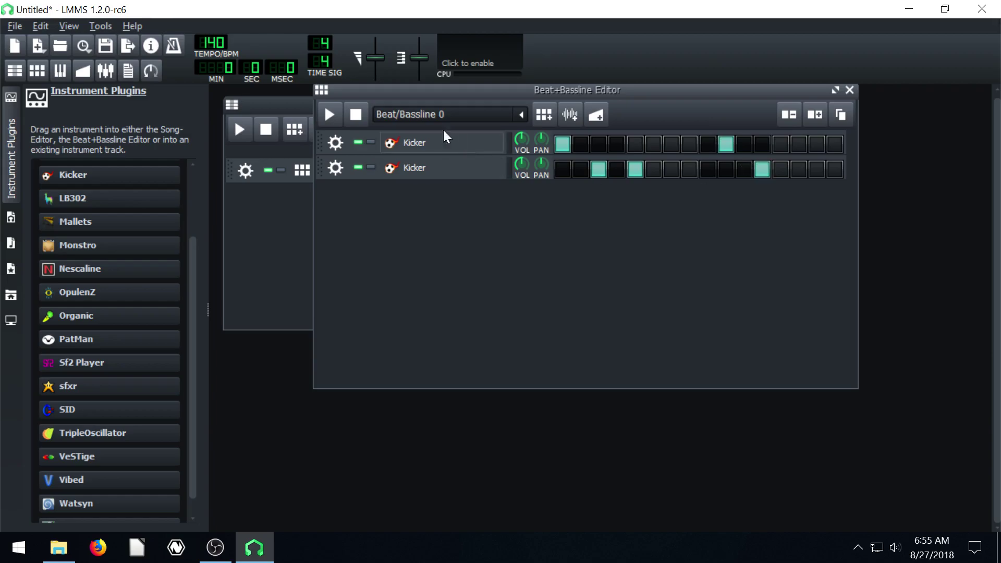
left_click(324, 114)
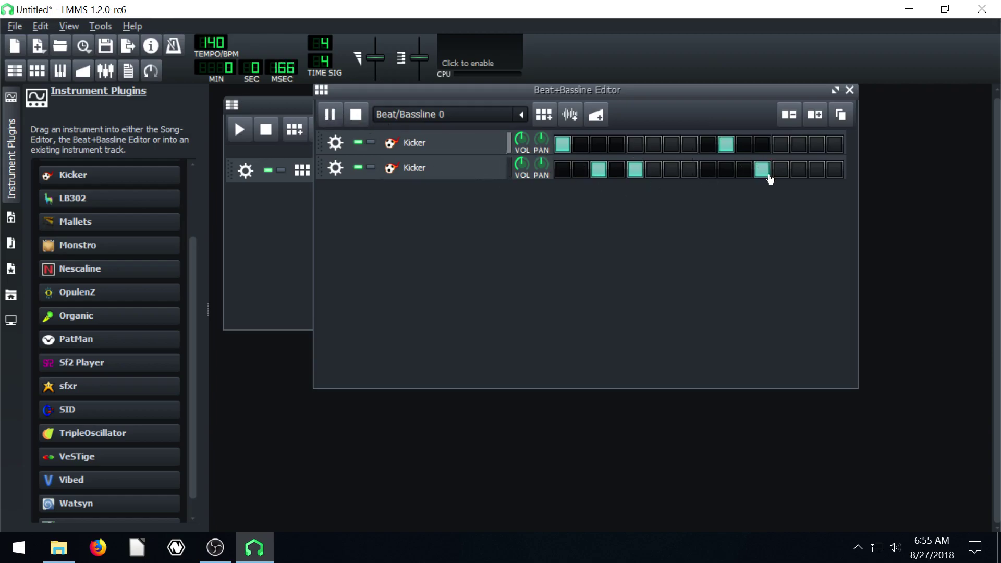
left_click(354, 114)
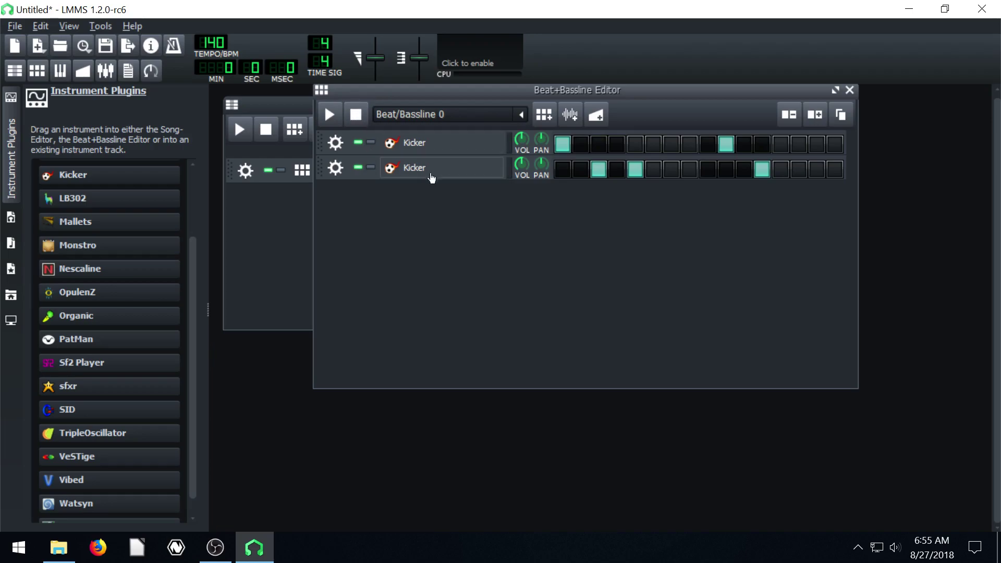
- Inspect the second Kicker's settings window, then delete that duplicate Kicker track
left_click(413, 175)
left_click_drag(881, 175, 571, 99)
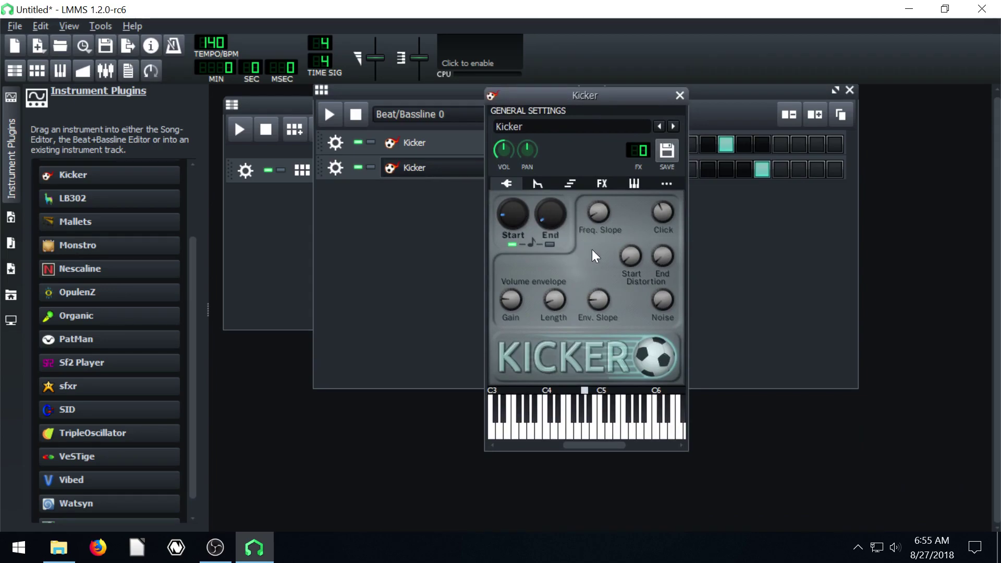
left_click(679, 96)
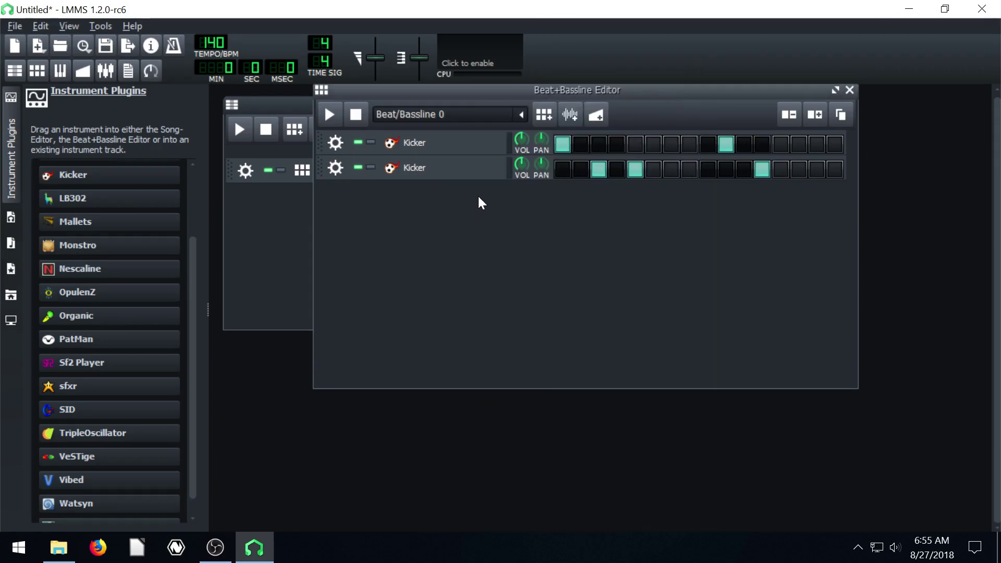
left_click(336, 168)
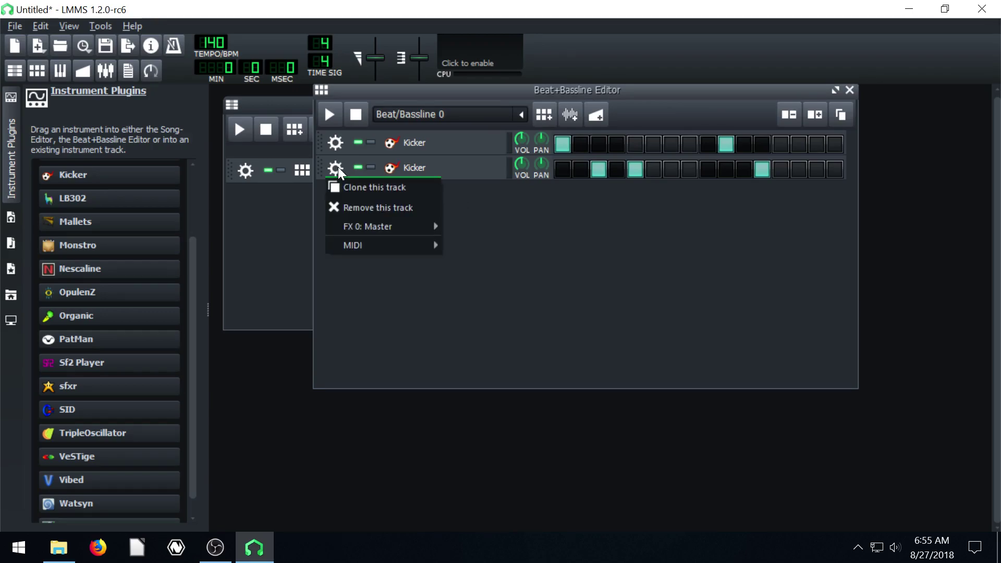
left_click(357, 208)
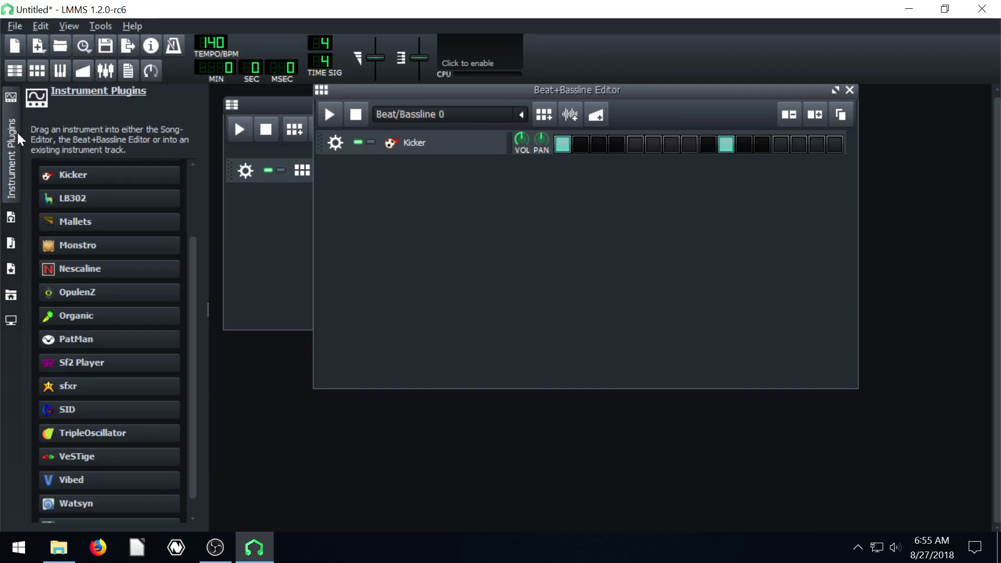
- Show My Samples, expand drums, and preview bassdrum01, bassdrum02 and clap01.ogg
left_click(11, 243)
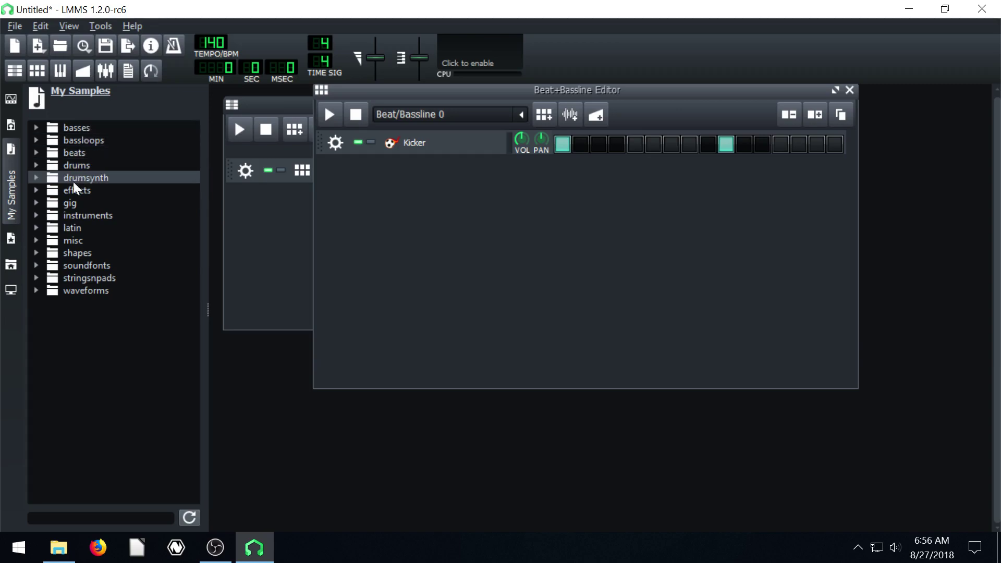
left_click(35, 166)
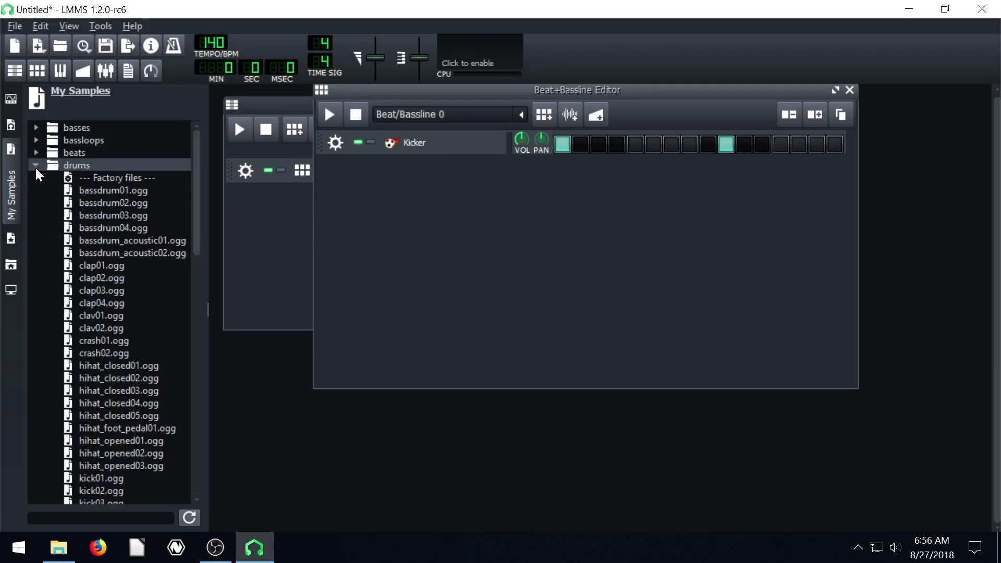
left_click(120, 193)
left_click(120, 201)
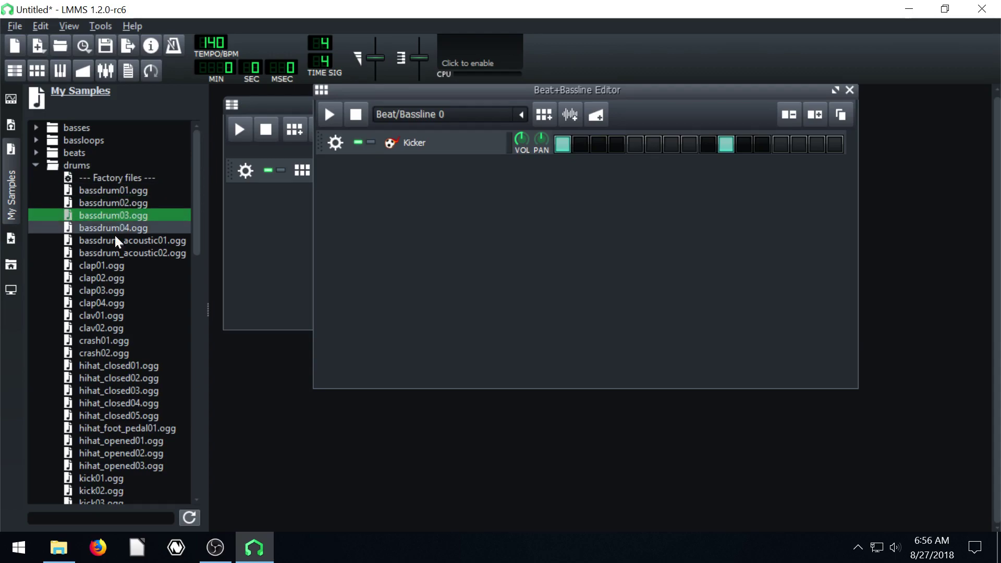
left_click(111, 264)
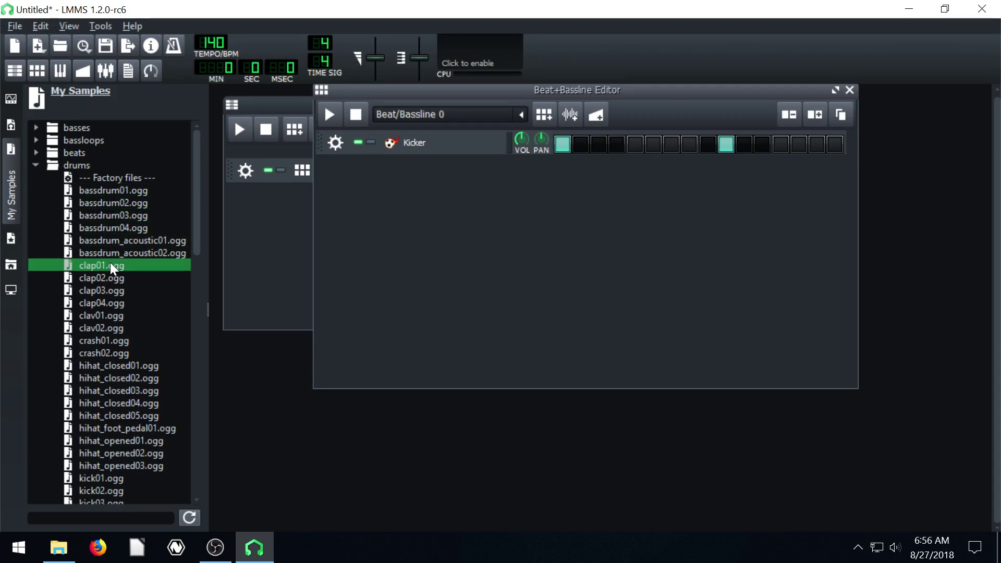
- Preview crash01.ogg and the closed hi-hat and foot-pedal samples
scroll(196, 215, "down", 3)
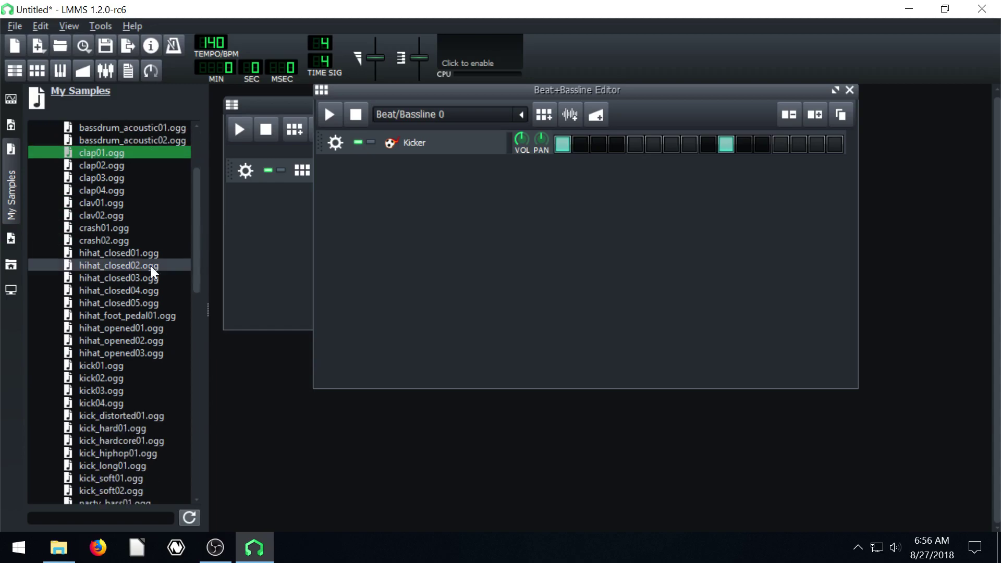
left_click(105, 232)
left_click(105, 252)
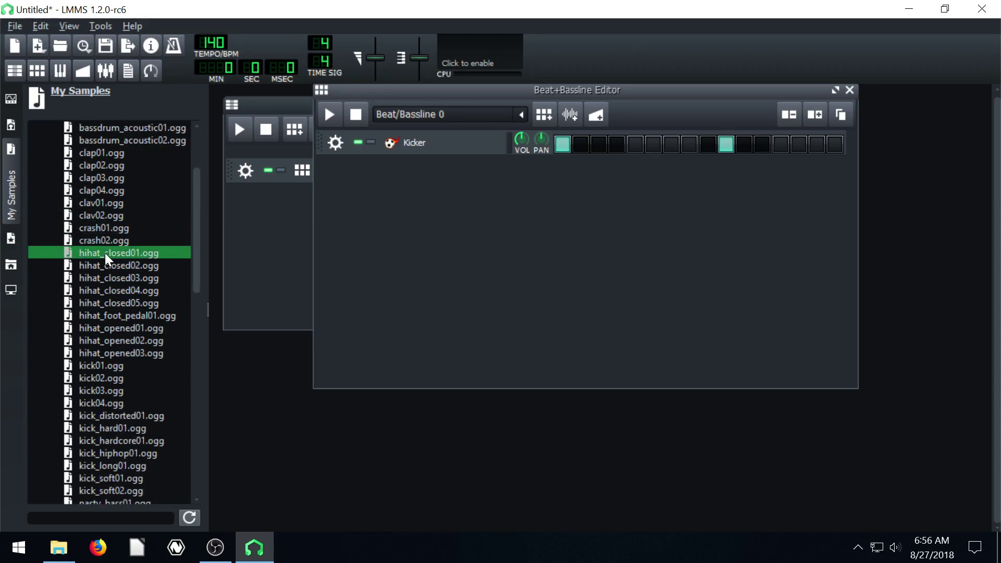
left_click(108, 277)
left_click(100, 302)
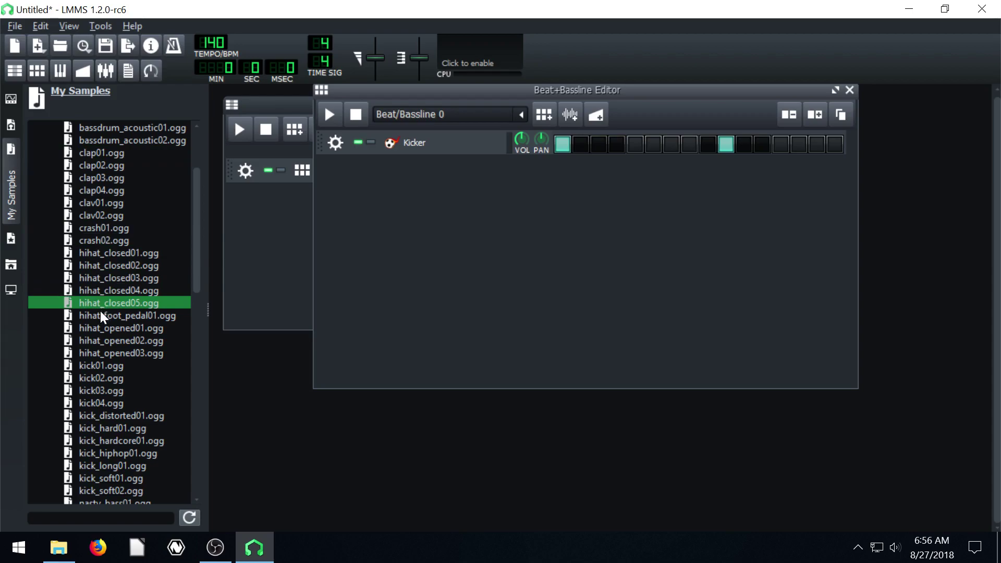
left_click(100, 314)
left_click(102, 290)
- Preview snare01 and snare02, settling on snare03.ogg
scroll(114, 317, "down", 7)
scroll(95, 367, "down", 1)
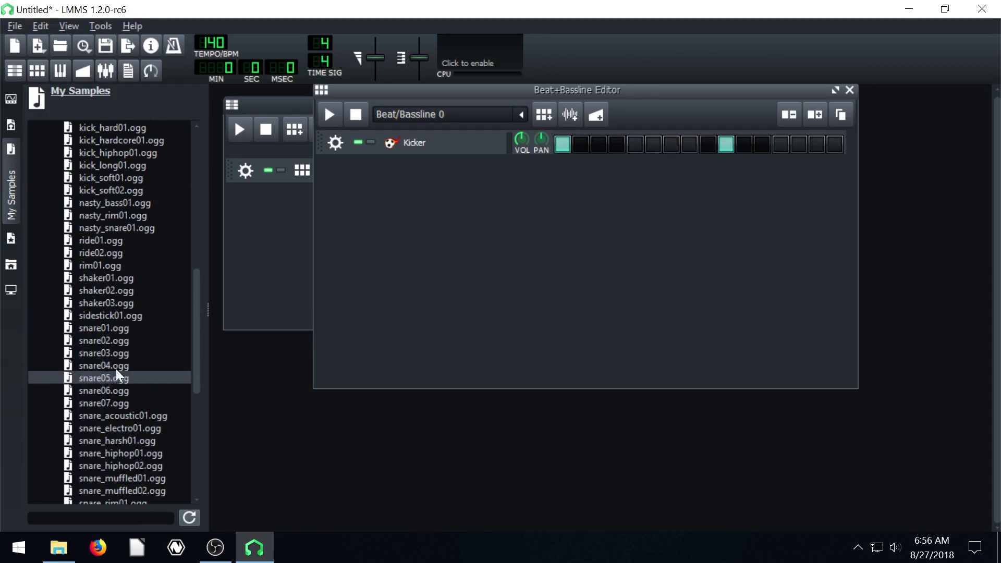
left_click(90, 325)
left_click(93, 337)
left_click(92, 350)
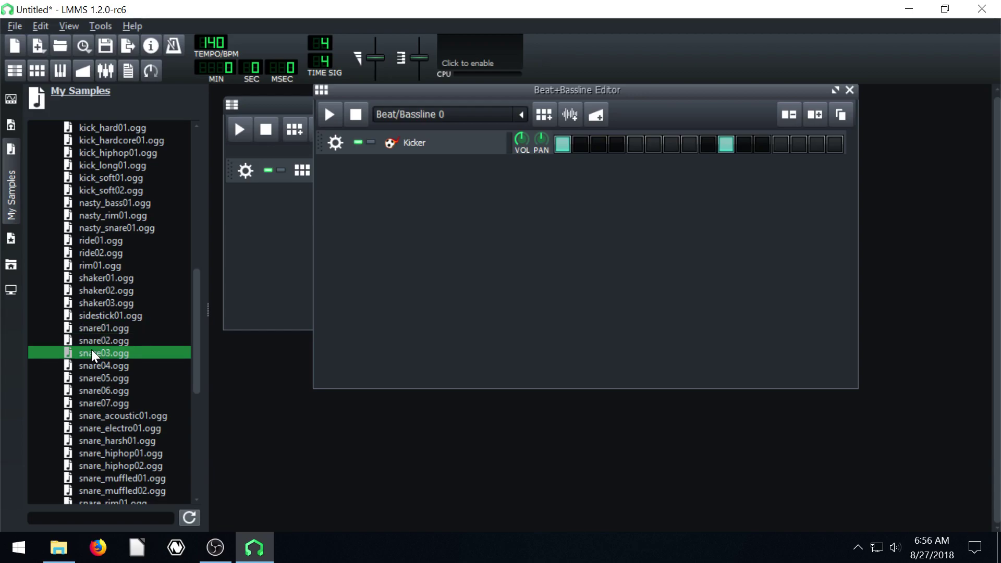
- Drag snare03.ogg into the pattern and set its hits to steps 5 and 13 while auditioning
left_click_drag(83, 351, 445, 206)
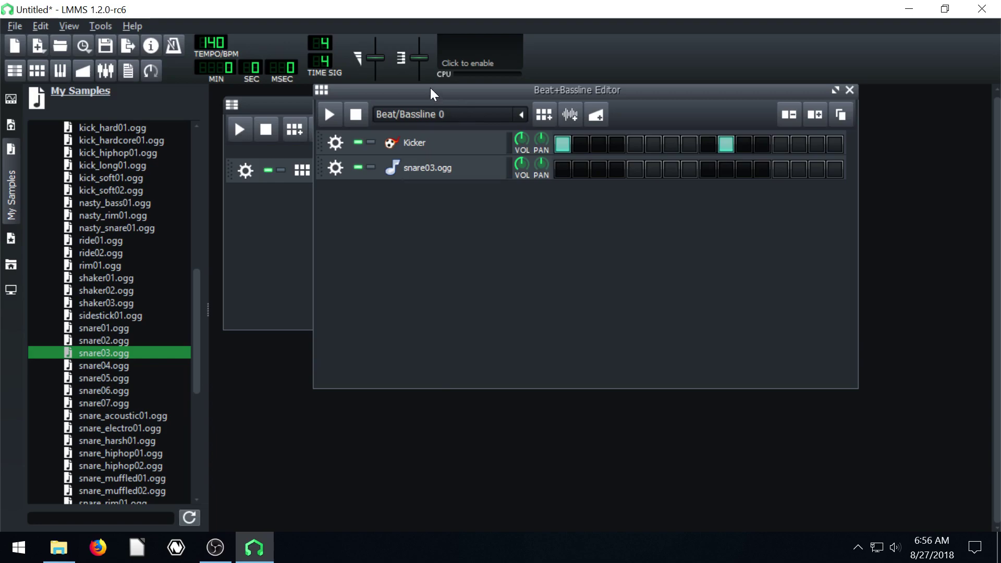
left_click_drag(437, 94, 434, 109)
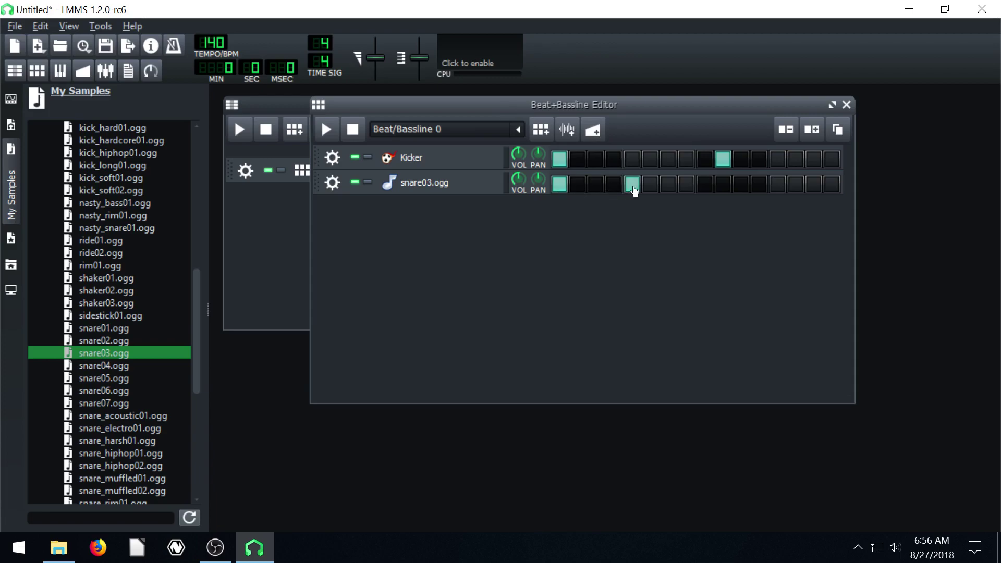
left_click(597, 187)
left_click(325, 129)
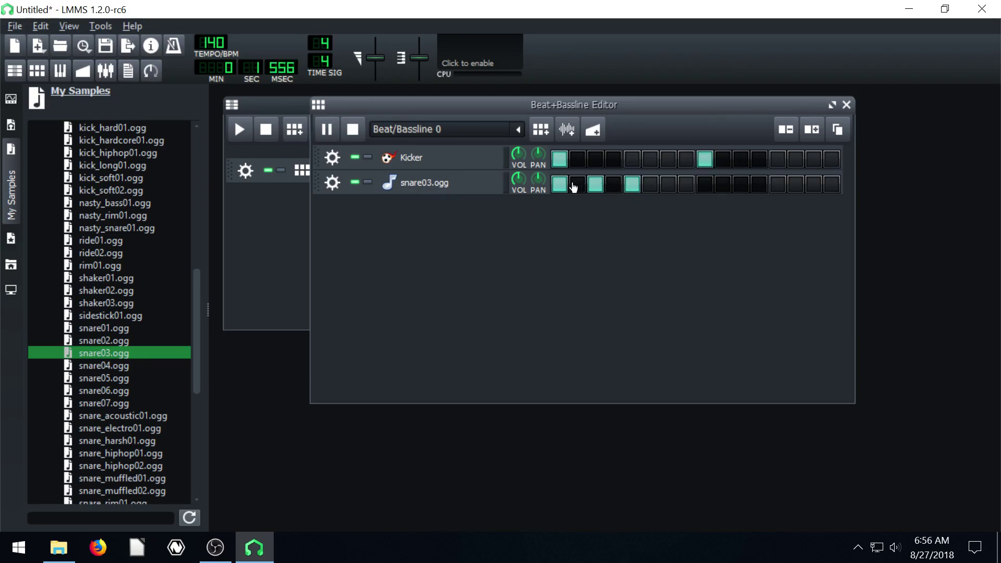
left_click(560, 184)
left_click(595, 186)
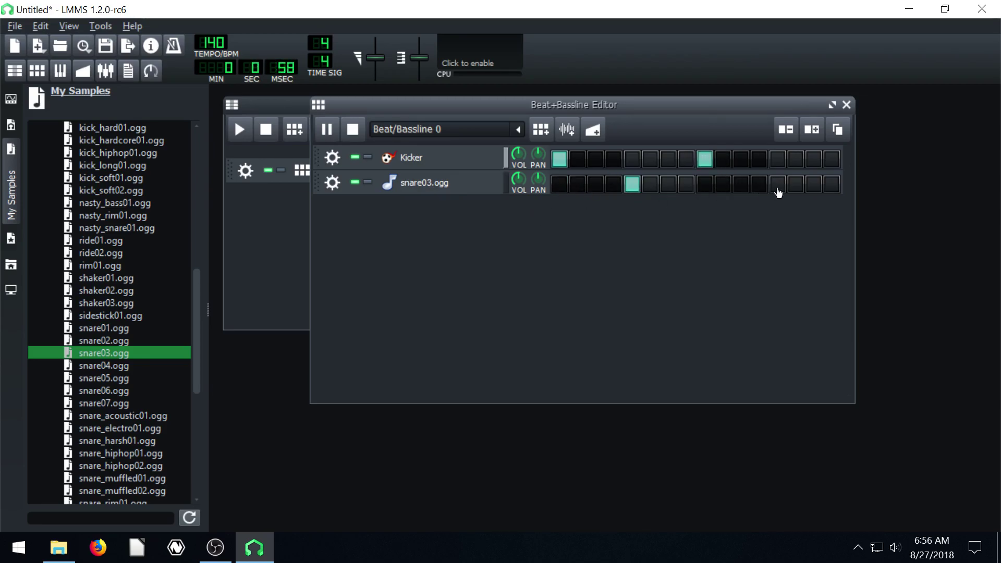
left_click(777, 187)
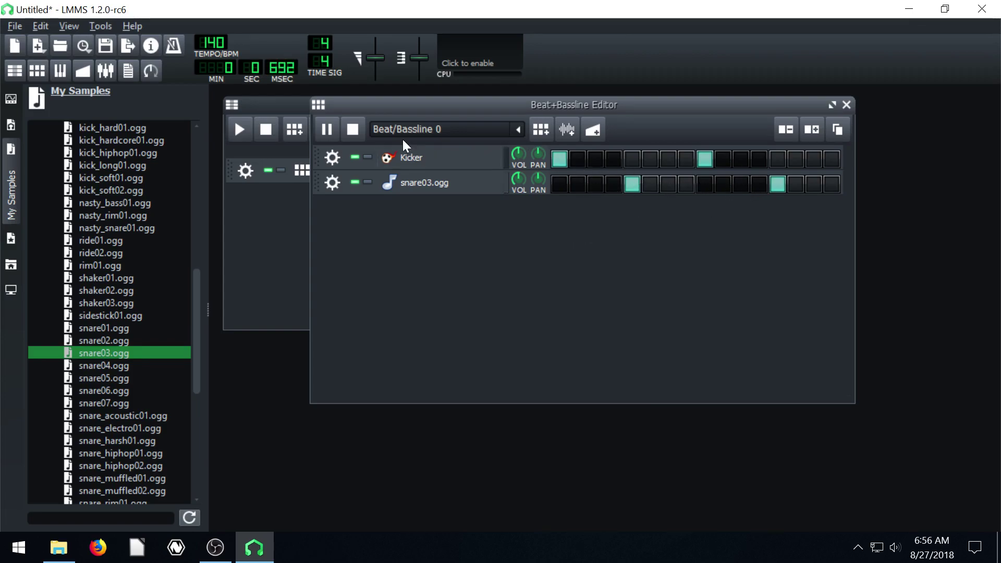
left_click(353, 129)
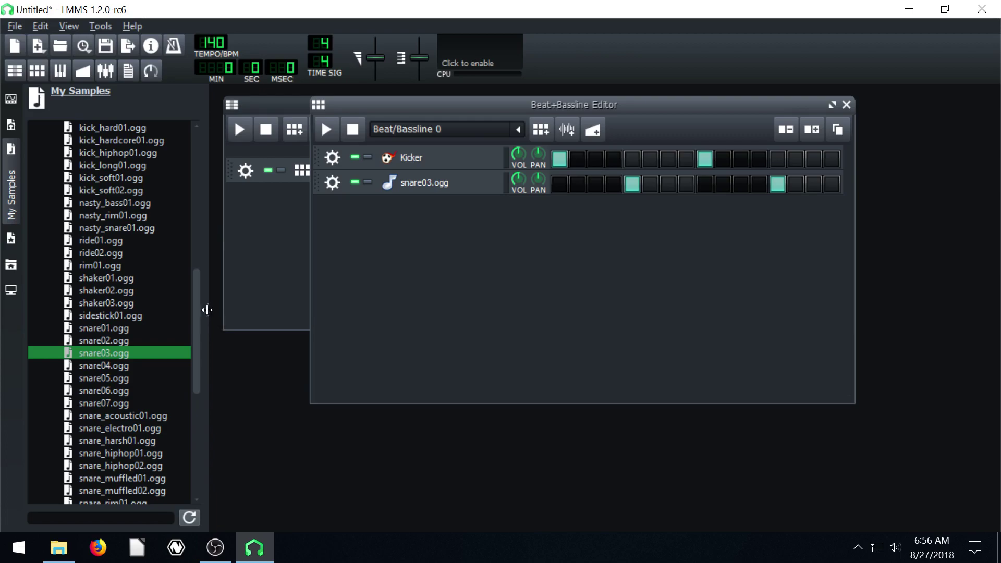
left_click_drag(196, 308, 190, 233)
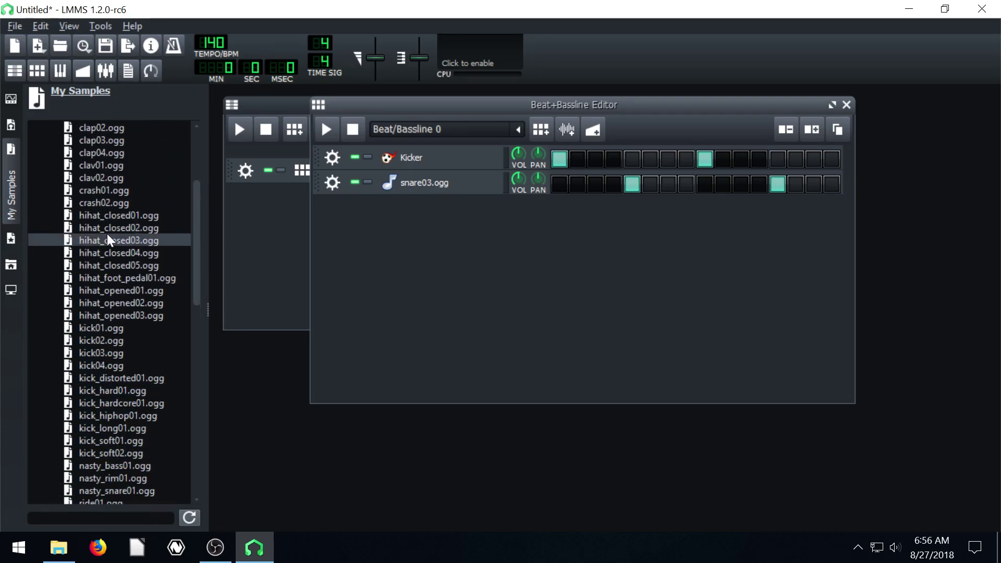
- Preview the closed hi-hat samples and drag hihat_closed03.ogg into the pattern
left_click(105, 218)
left_click(95, 226)
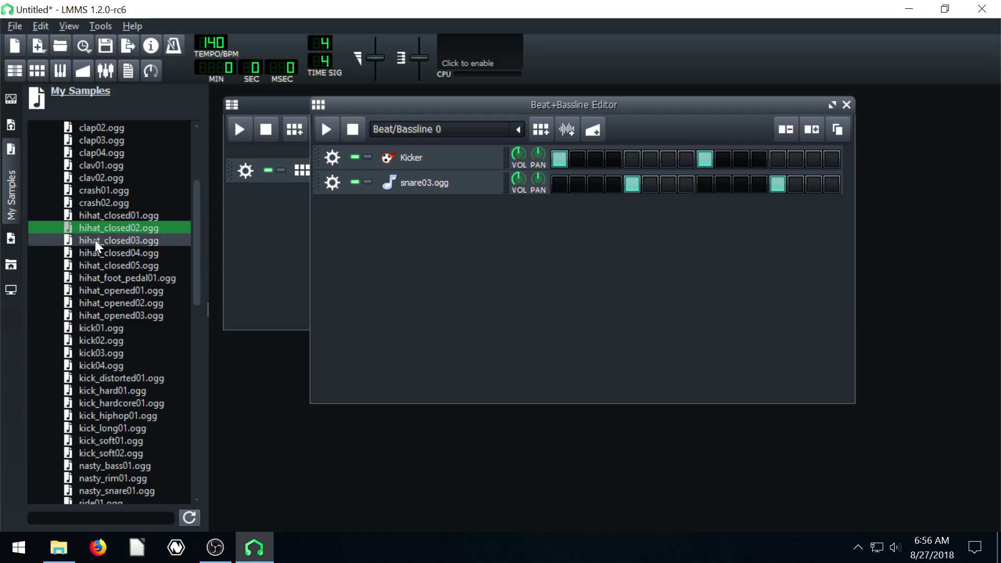
left_click(95, 240)
left_click(96, 252)
left_click(96, 265)
left_click(96, 255)
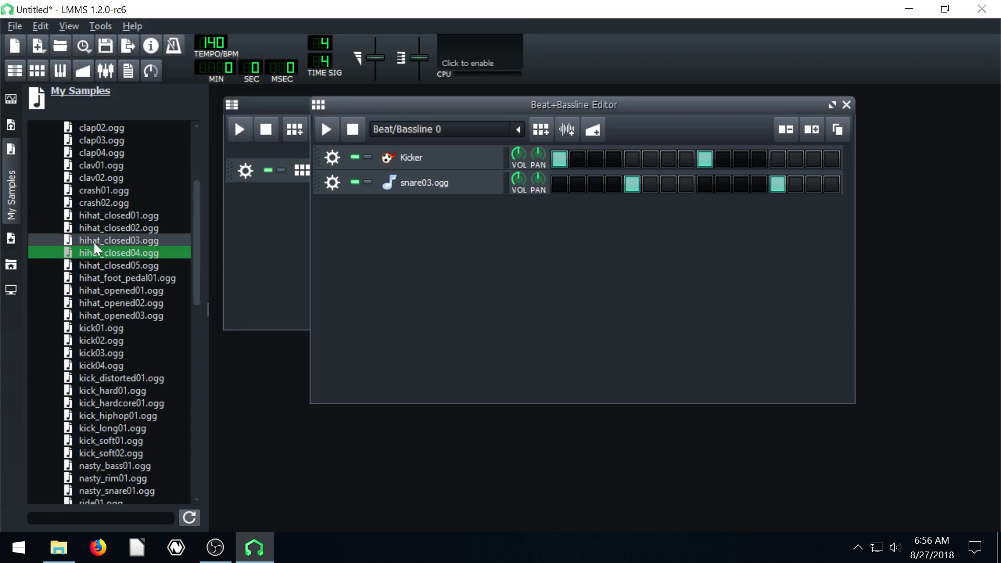
left_click(92, 240)
left_click_drag(381, 233, 417, 232)
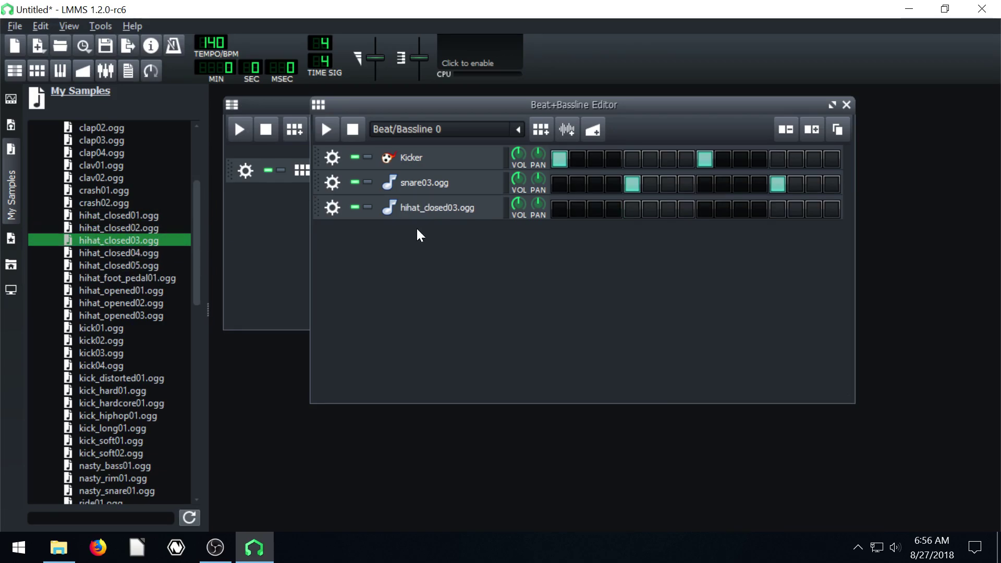
- Turn on hi-hat steps 1, 3, 5, 7, 9, 11, 13 and 15, playing the pattern
left_click(558, 211)
left_click(596, 211)
left_click(669, 211)
left_click(632, 211)
left_click(705, 209)
left_click(777, 209)
left_click(326, 129)
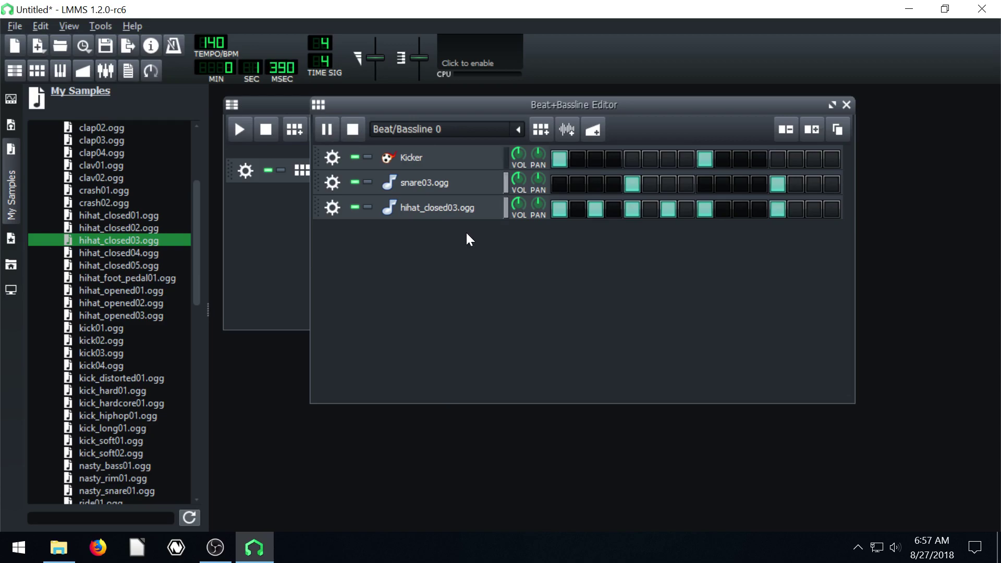
left_click(741, 210)
left_click(813, 210)
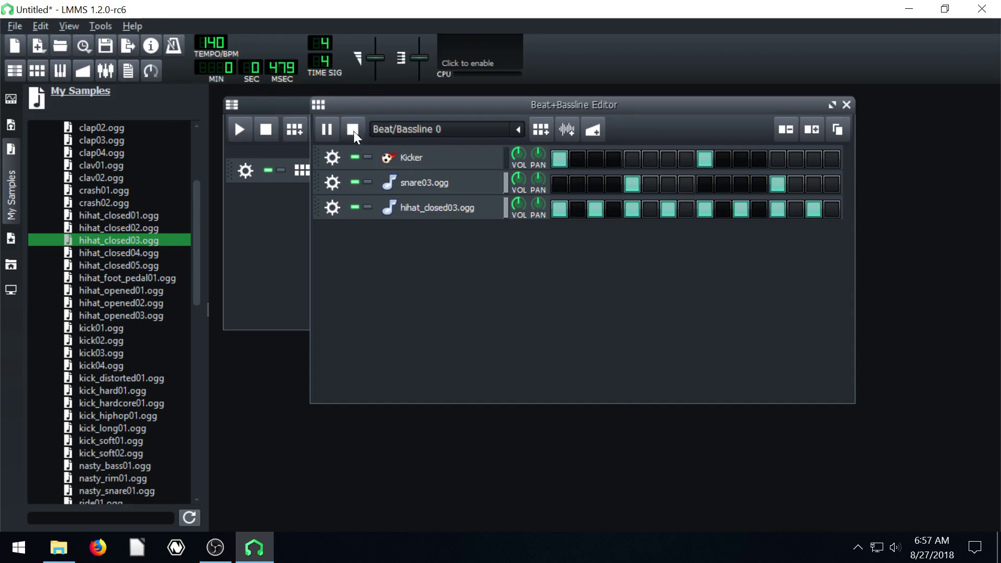
- Restart the beat, lower the hi-hat volume to about 71%, and set snare volume near 162%
key("space")
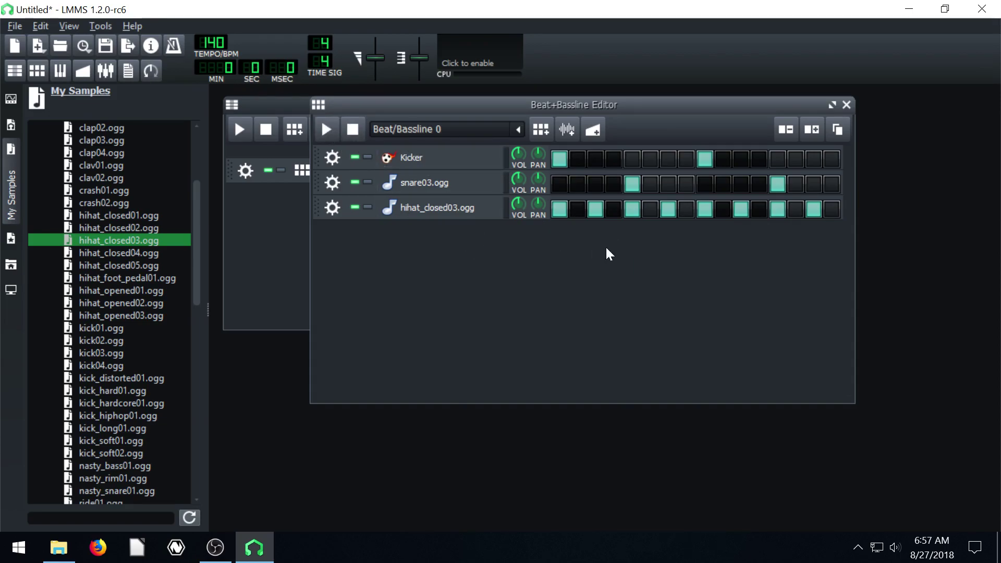
left_click(326, 129)
left_click(520, 208)
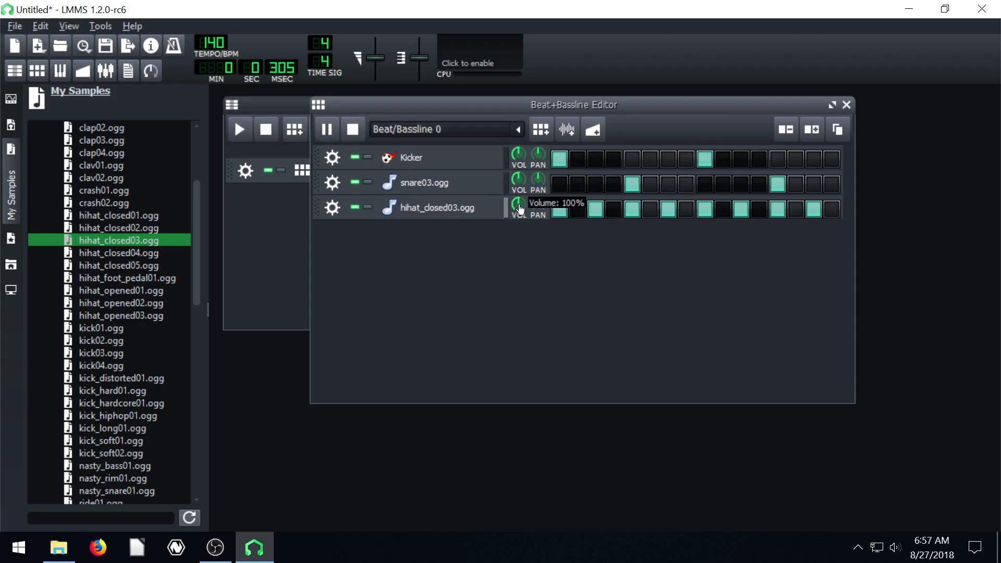
left_click_drag(520, 208, 520, 208)
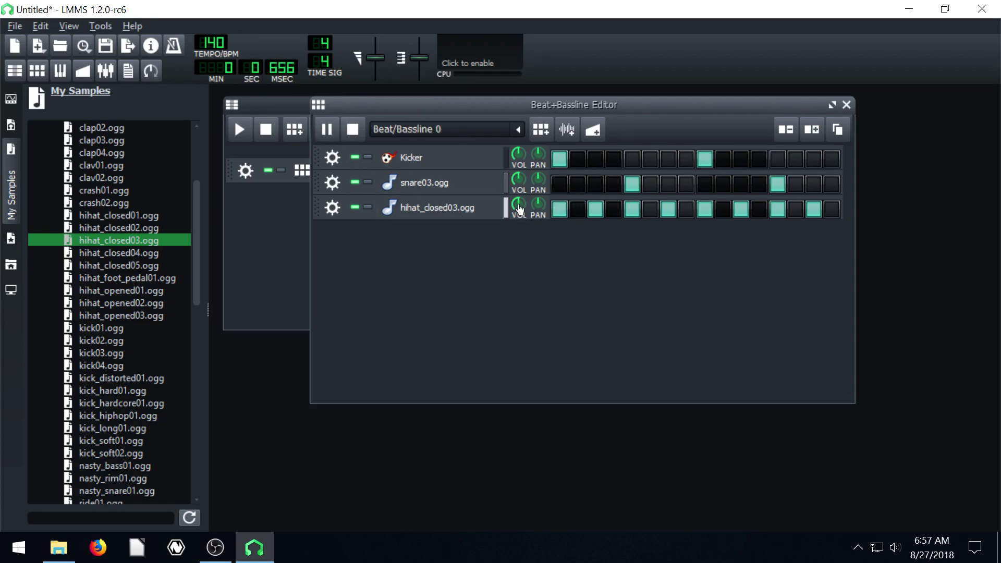
left_click_drag(519, 208, 519, 248)
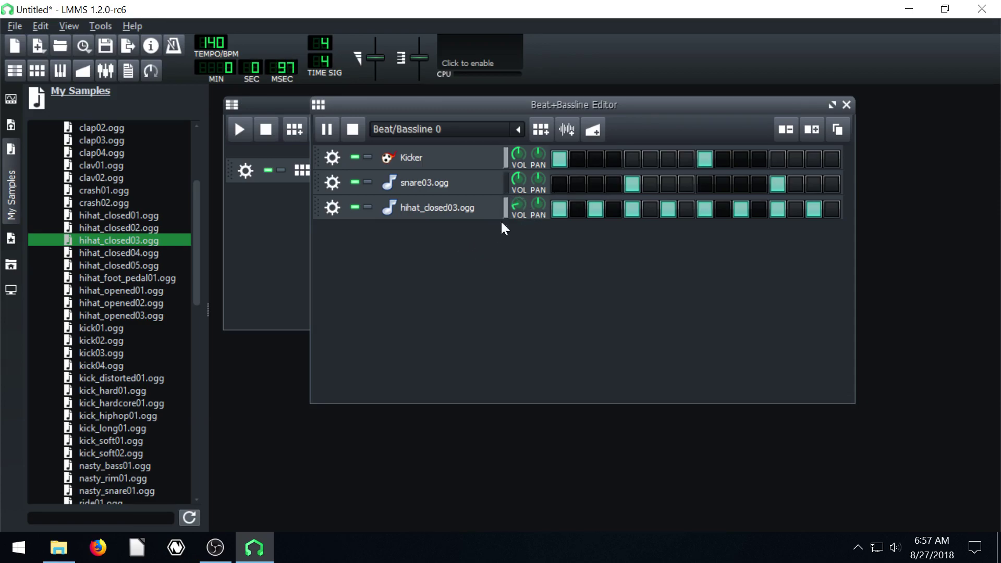
left_click_drag(518, 180, 538, 203)
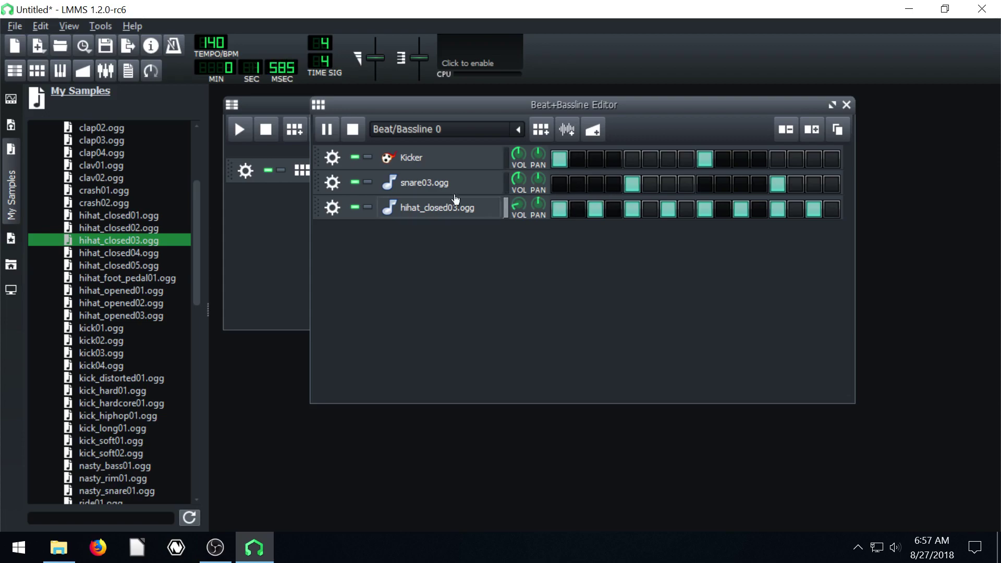
- Restart the pattern and solo the Kicker, snare03.ogg and hihat_closed03.ogg rows in turn, then unsolo
left_click(354, 132)
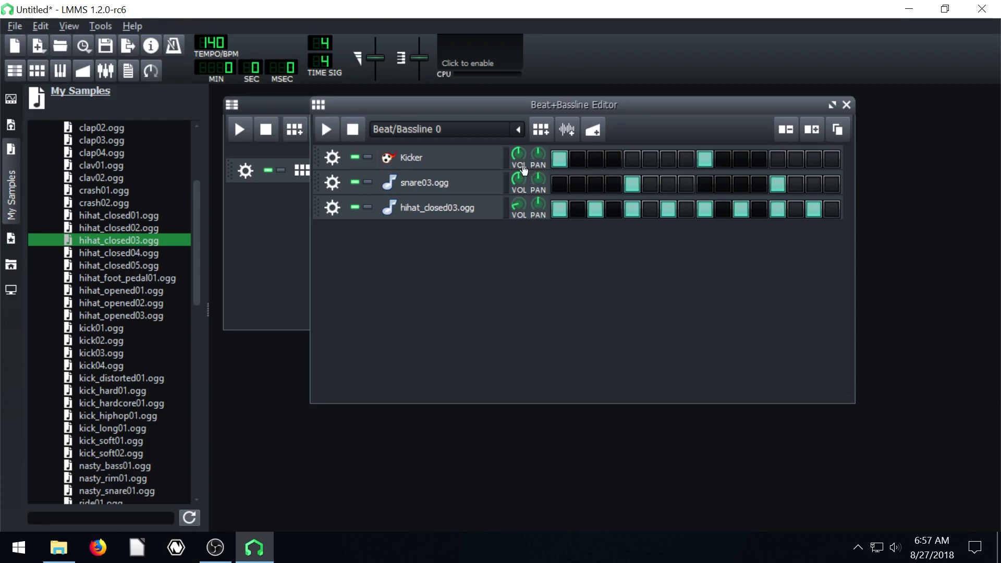
left_click(324, 128)
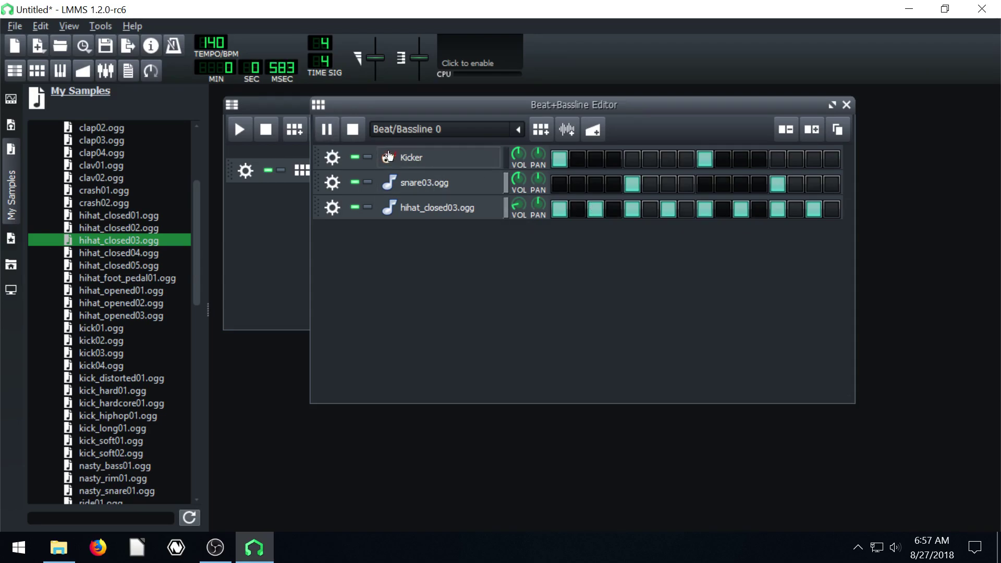
left_click(368, 157)
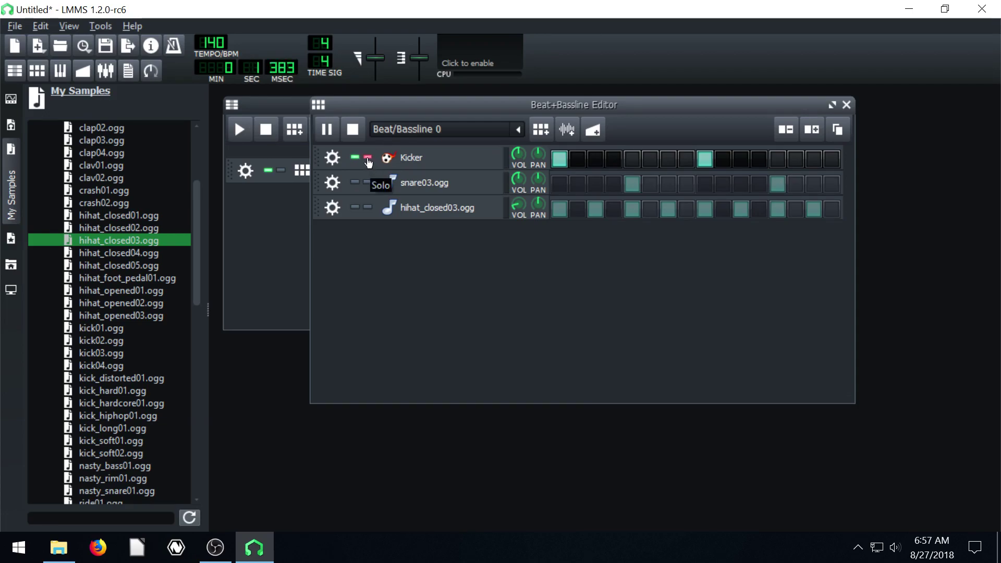
left_click(367, 158)
left_click(368, 182)
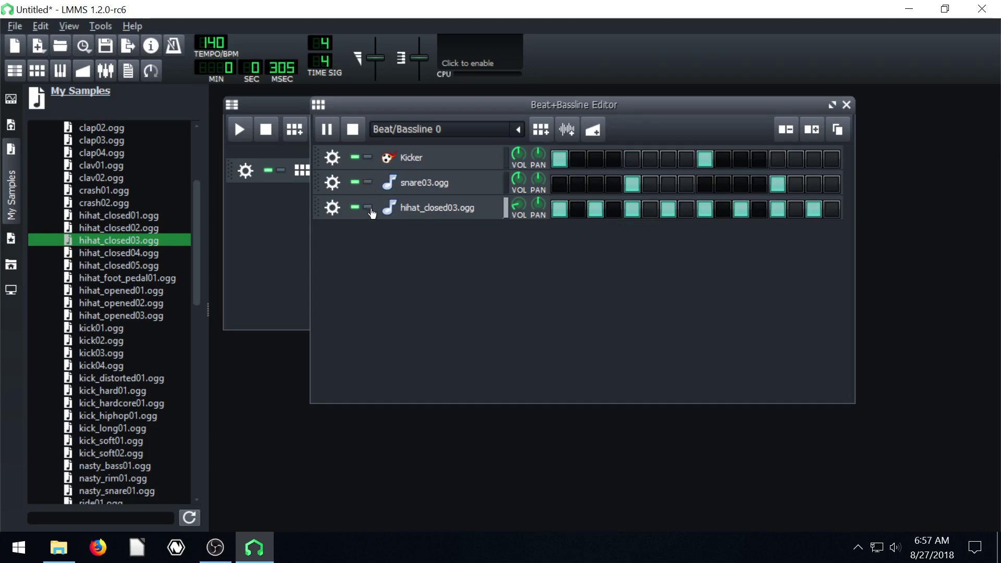
left_click(368, 207)
left_click(368, 207)
- Toggle three hi-hat steps and move the Kicker hits to steps 1, 5, 11 and 15
left_click(741, 209)
left_click(777, 209)
left_click(759, 208)
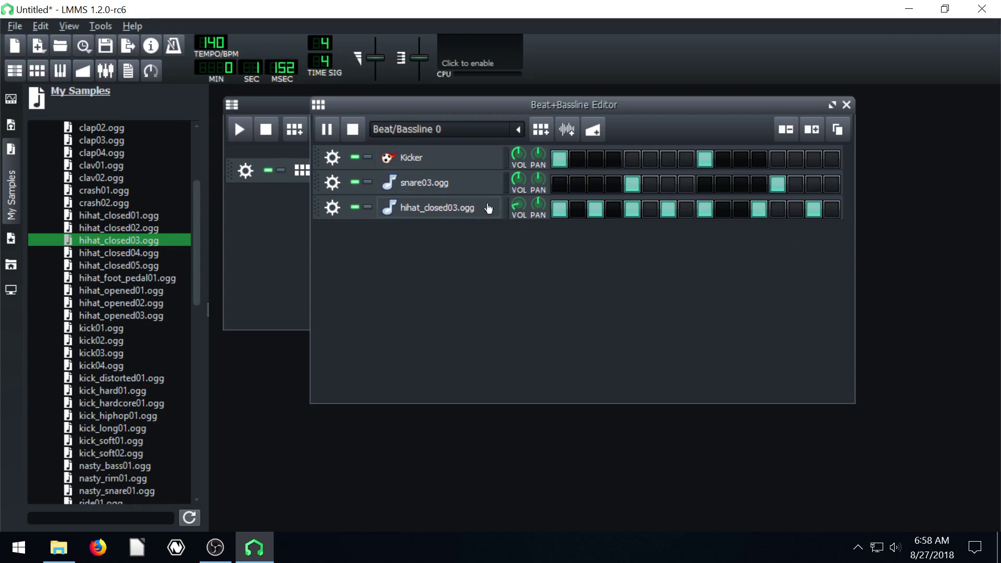
left_click(630, 161)
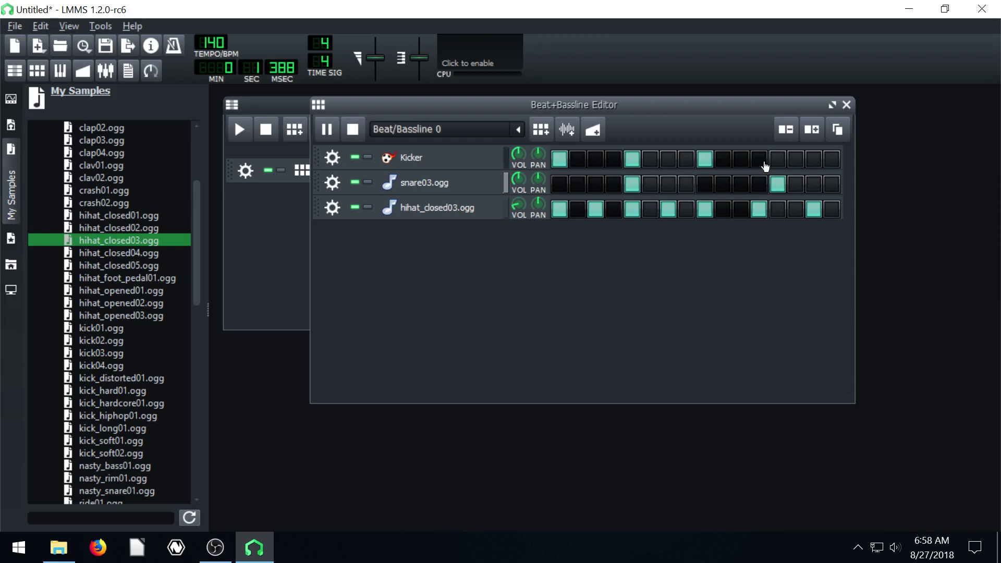
left_click(813, 163)
left_click(743, 161)
left_click(705, 163)
- Add a hi-hat hit and drop tom01.ogg into the Beat+Bassline Editor as a fourth row
left_click(777, 213)
scroll(108, 382, "down", 6)
scroll(114, 431, "down", 8)
scroll(99, 443, "up", 3)
left_click(88, 378)
left_click_drag(87, 380, 628, 277)
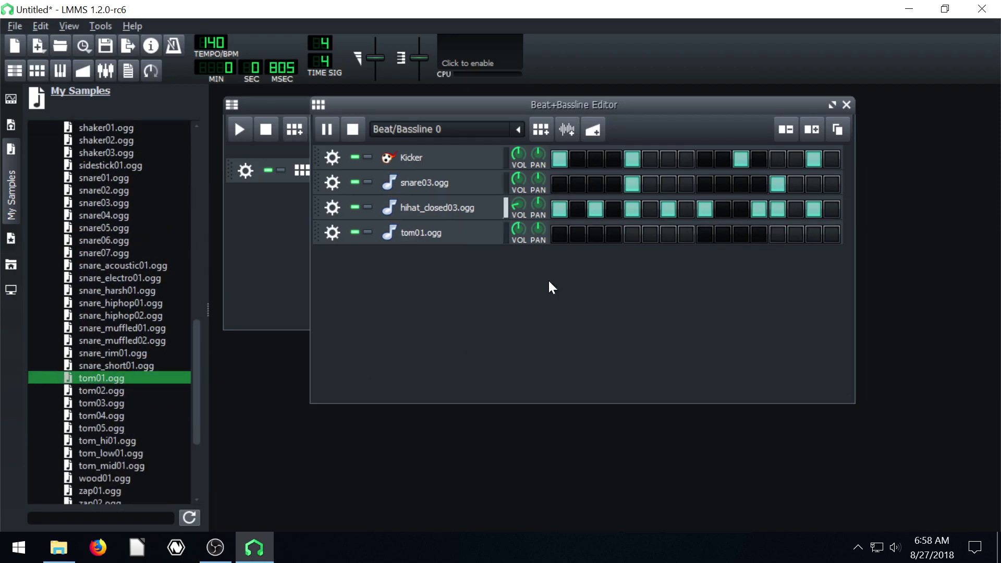
- Turn on tom01.ogg steps 9 through 12
left_click(758, 234)
left_click(740, 234)
left_click(723, 234)
left_click(705, 234)
- Set the hi-hat to steps 1, 8, 9, 13, 15 and 16, then stop playback
left_click(595, 209)
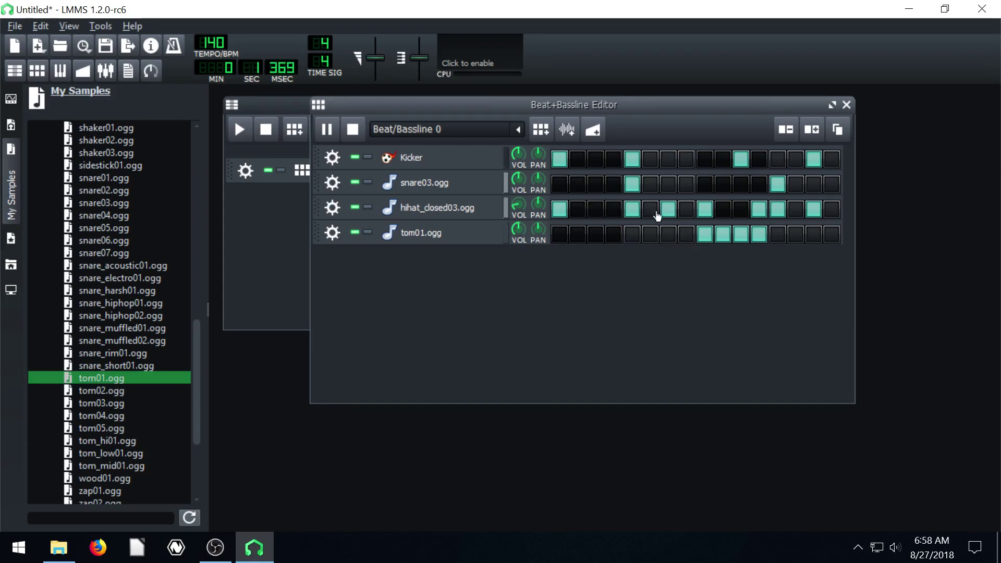
left_click(632, 210)
left_click(686, 209)
left_click(668, 209)
left_click(758, 210)
left_click(829, 210)
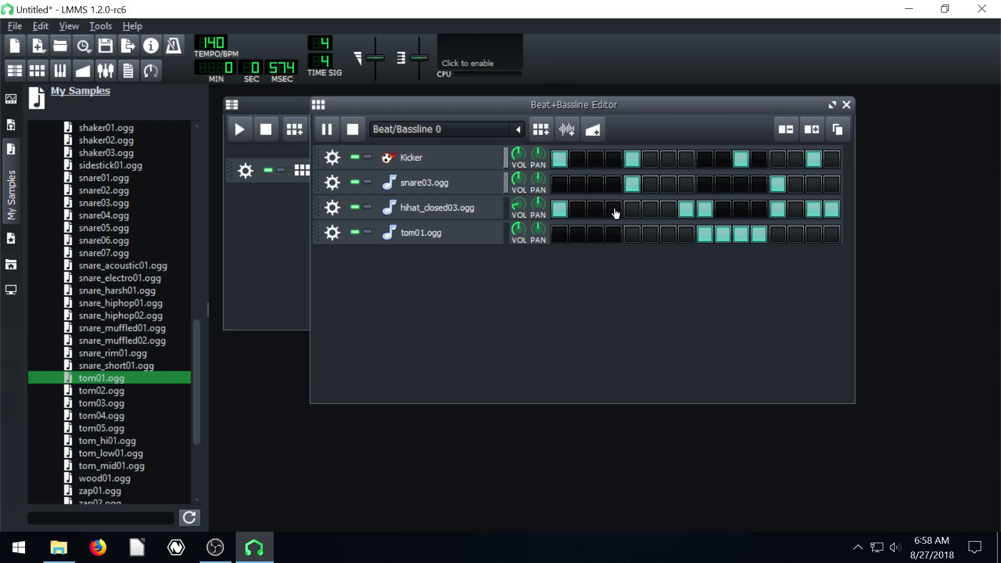
left_click(352, 130)
left_click_drag(450, 106, 556, 201)
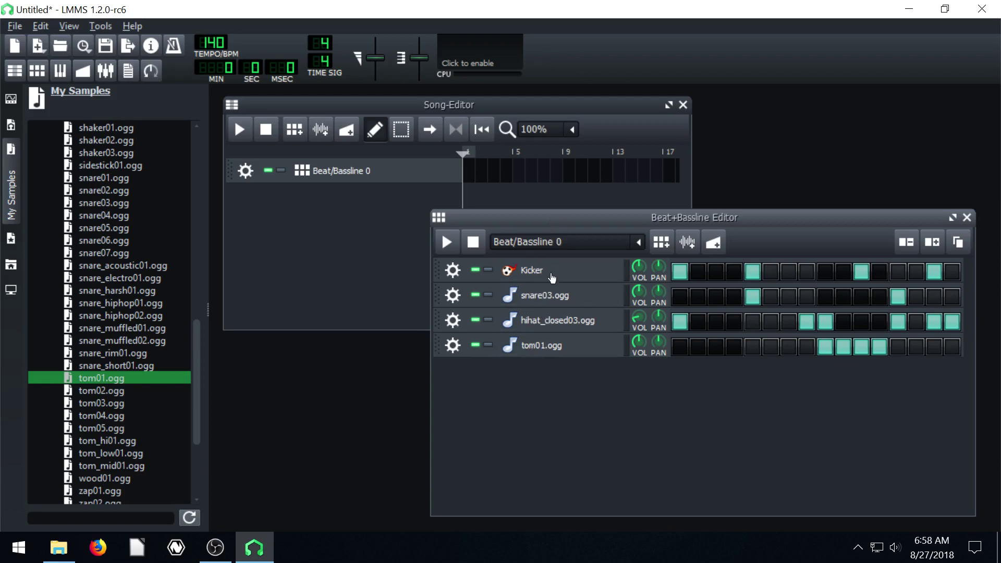
- Bring the Song Editor forward, place Beat/Bassline 0 at bar 1, and play it briefly
left_click_drag(658, 217, 507, 132)
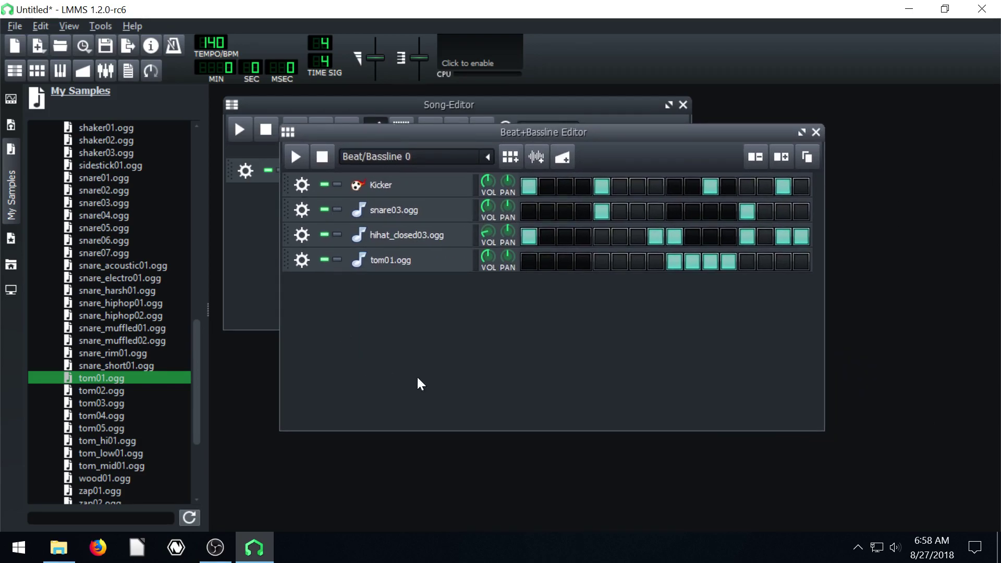
left_click_drag(730, 137, 889, 232)
left_click(598, 104)
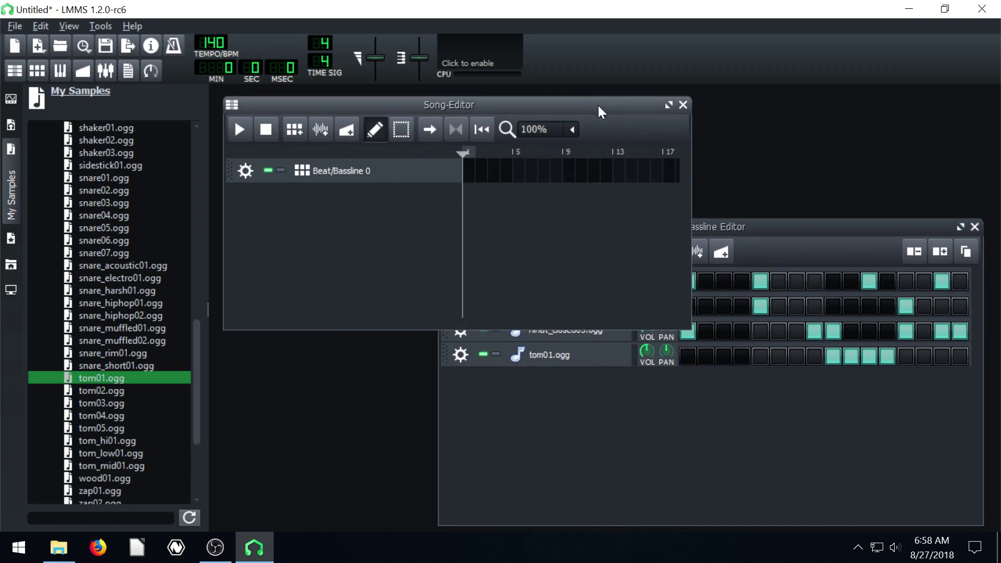
left_click(469, 170)
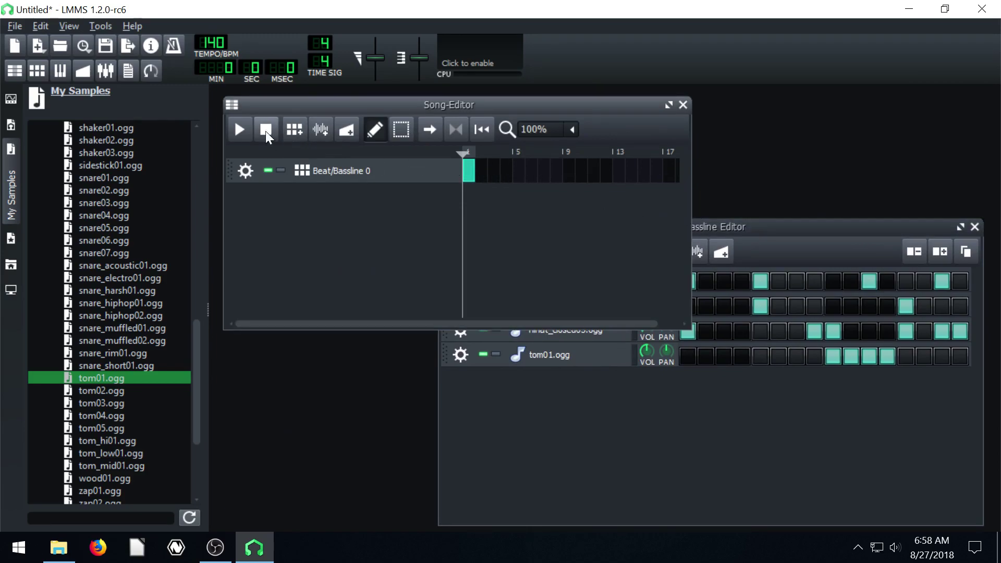
left_click(240, 129)
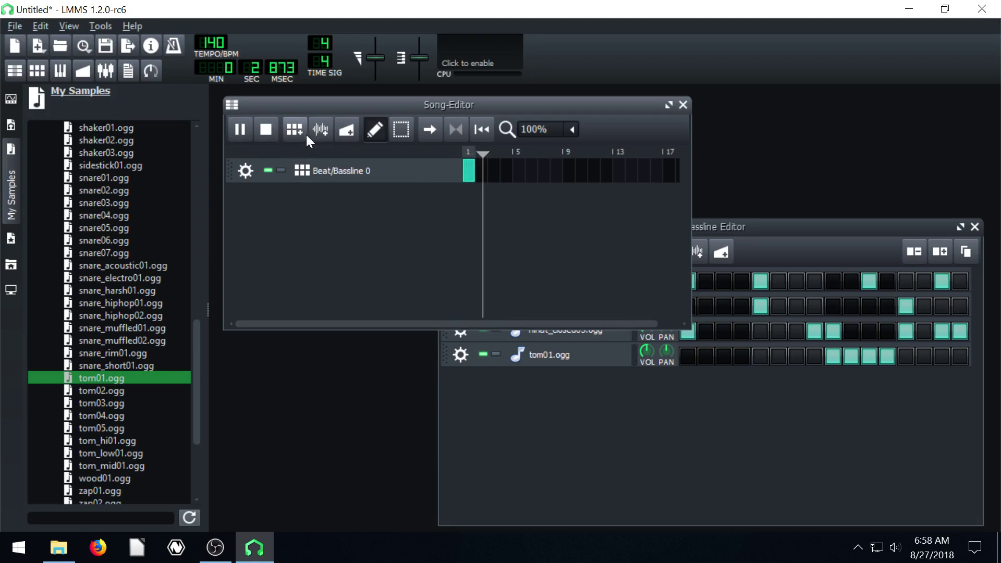
key("space")
- Place a second drum pattern copy at bar 3 and play the song through
left_click(496, 174)
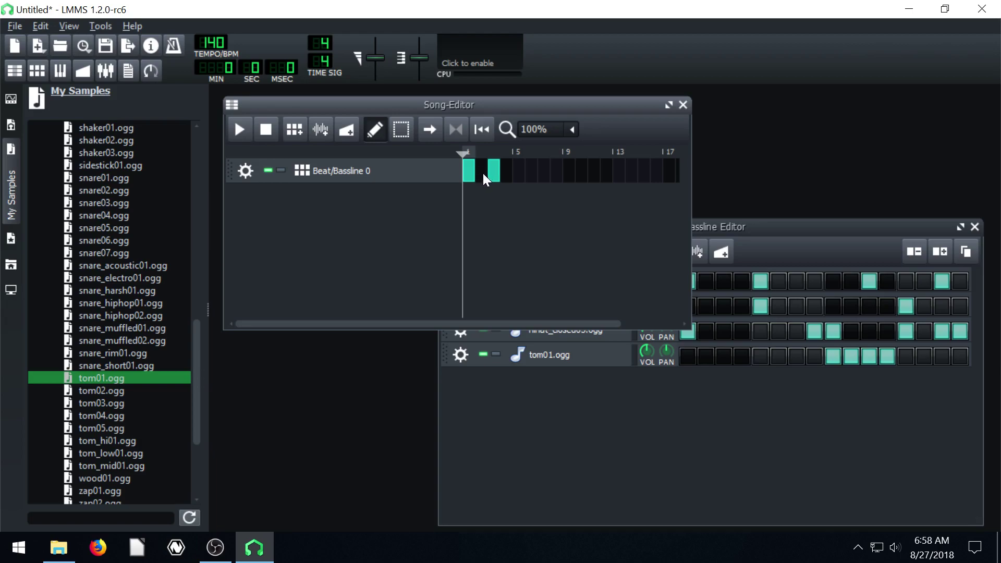
left_click(239, 128)
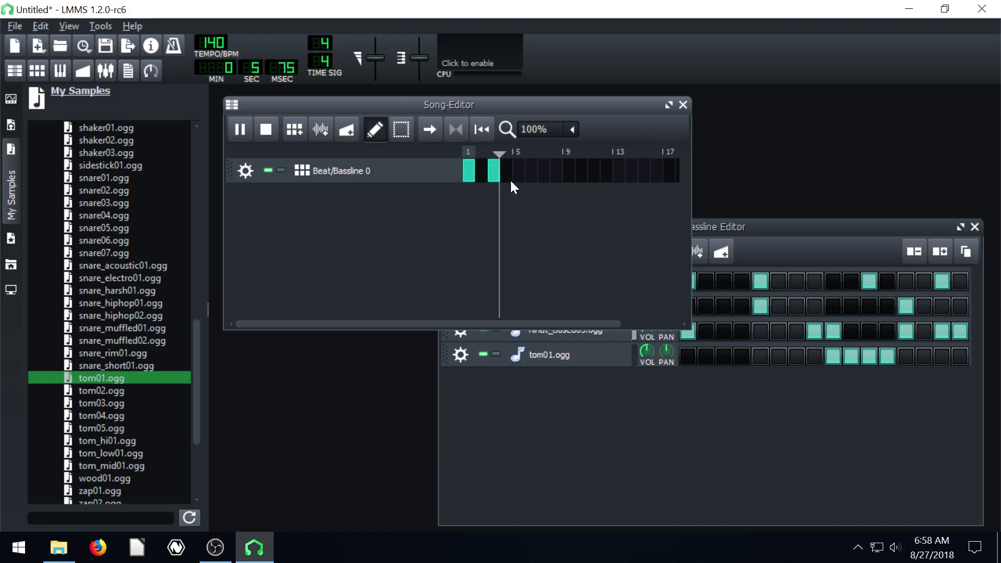
left_click(273, 126)
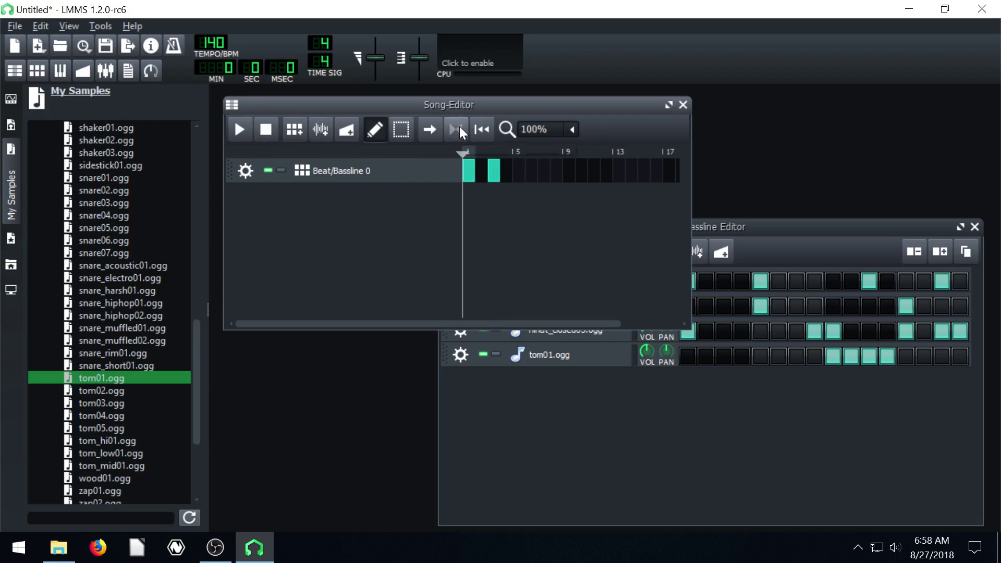
- Rearrange the editor windows and drag tom01.ogg into the Song Editor as a new track
left_click_drag(445, 104, 445, 108)
left_click(761, 227)
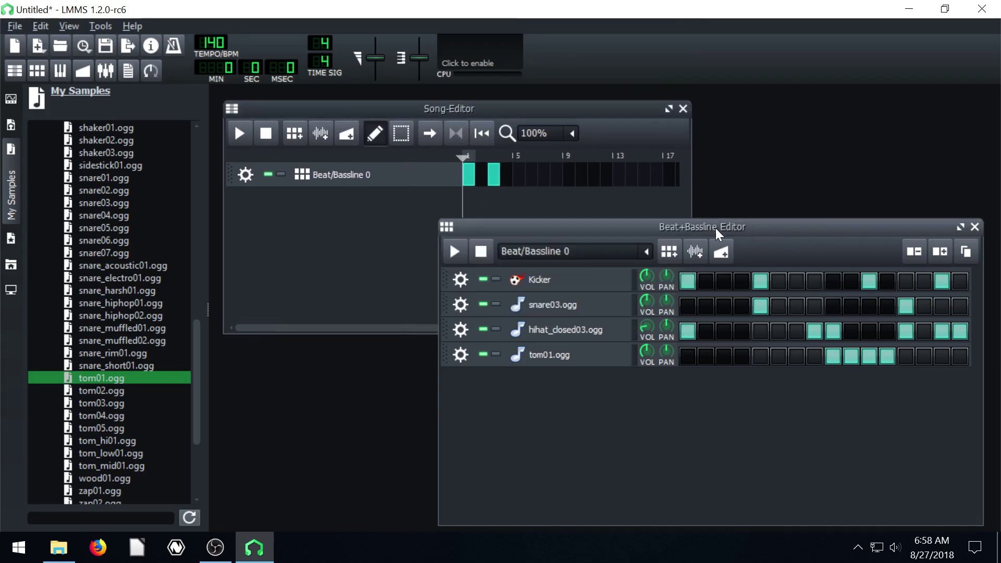
mouse_move(702, 224)
left_mouse_down()
mouse_move(734, 220)
mouse_move(710, 218)
left_mouse_up()
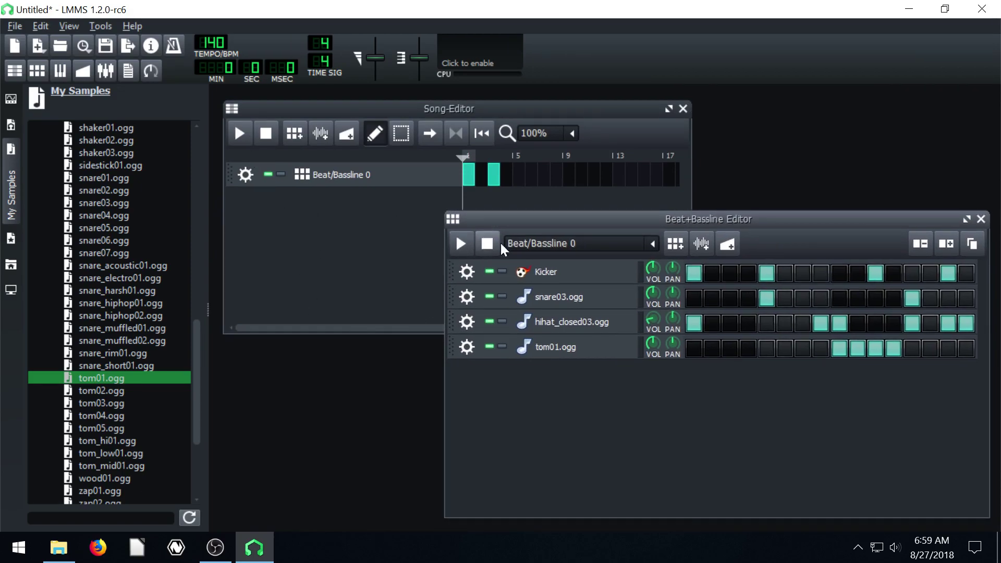
left_click(446, 112)
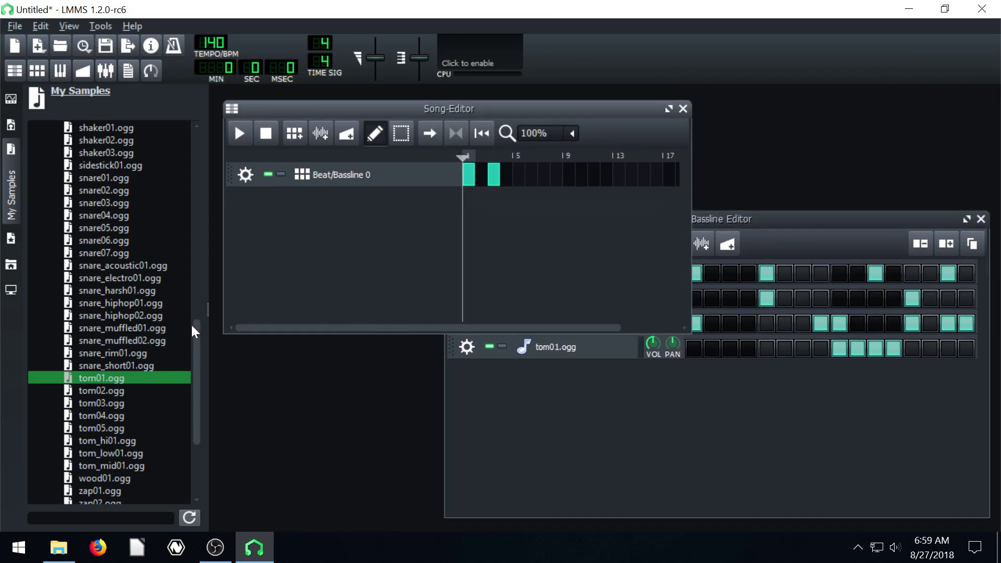
left_click_drag(84, 376, 297, 226)
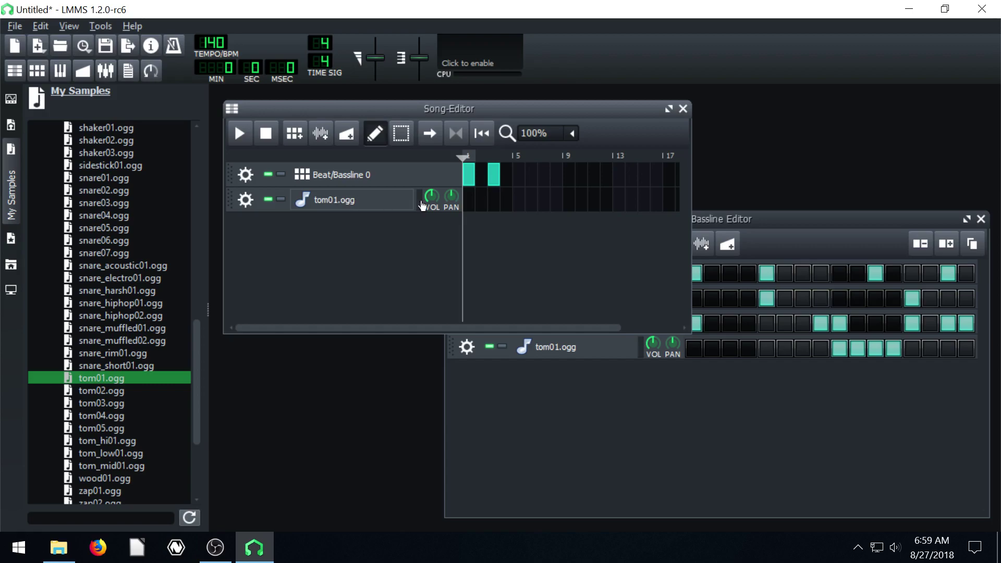
- Remove the tom01.ogg track from its track options menu and drag tom01.ogg in again
left_click(245, 200)
key("Escape")
left_click(245, 196)
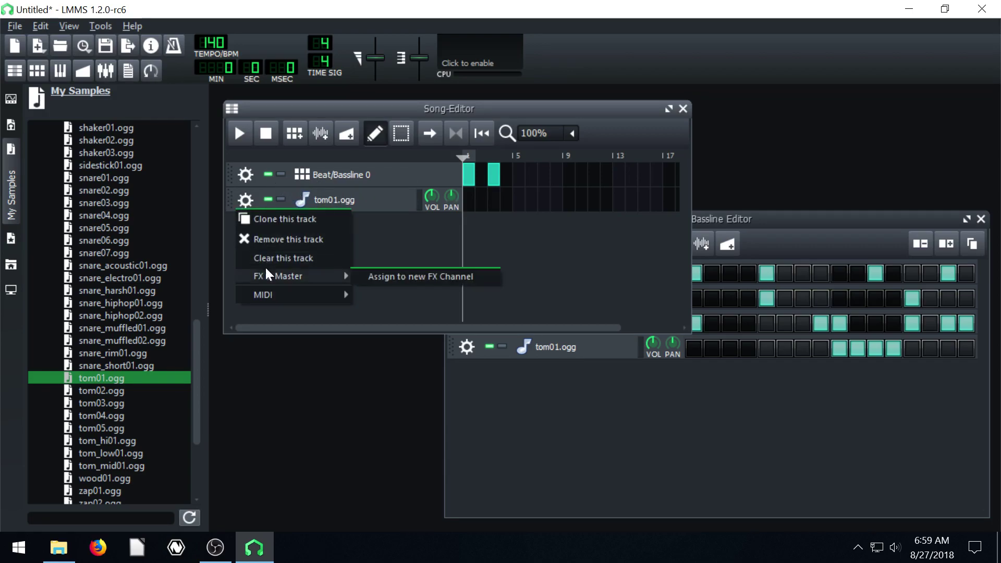
left_click(263, 240)
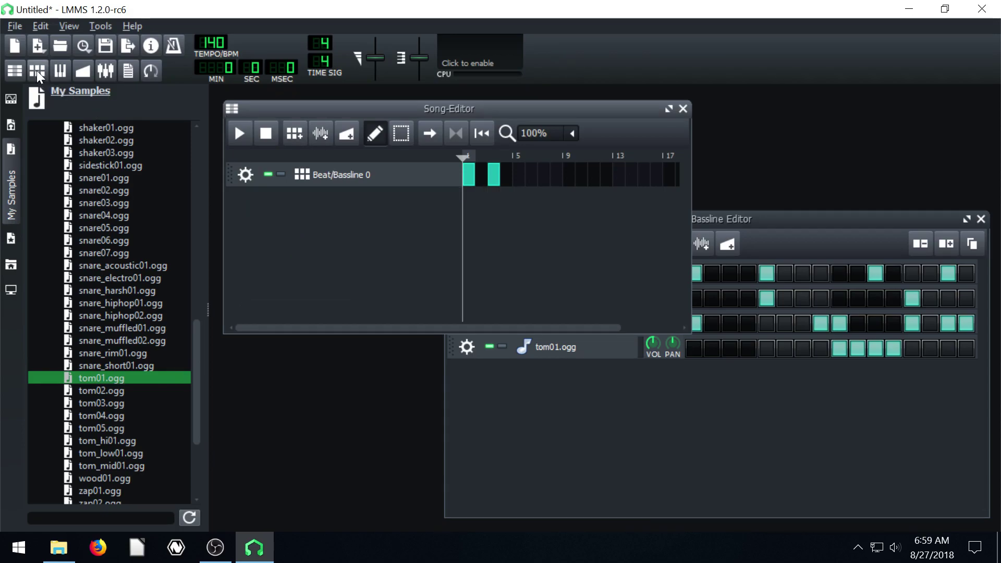
left_click_drag(86, 377, 315, 254)
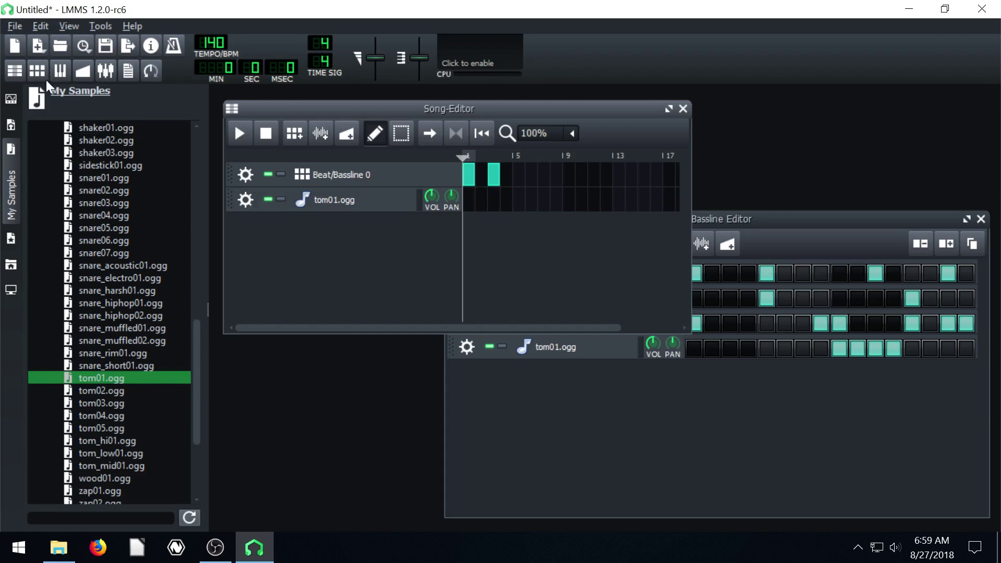
- Check the tom01.ogg instrument settings, then create a tom clip at bar 1 in the Piano-Roll
left_click(308, 199)
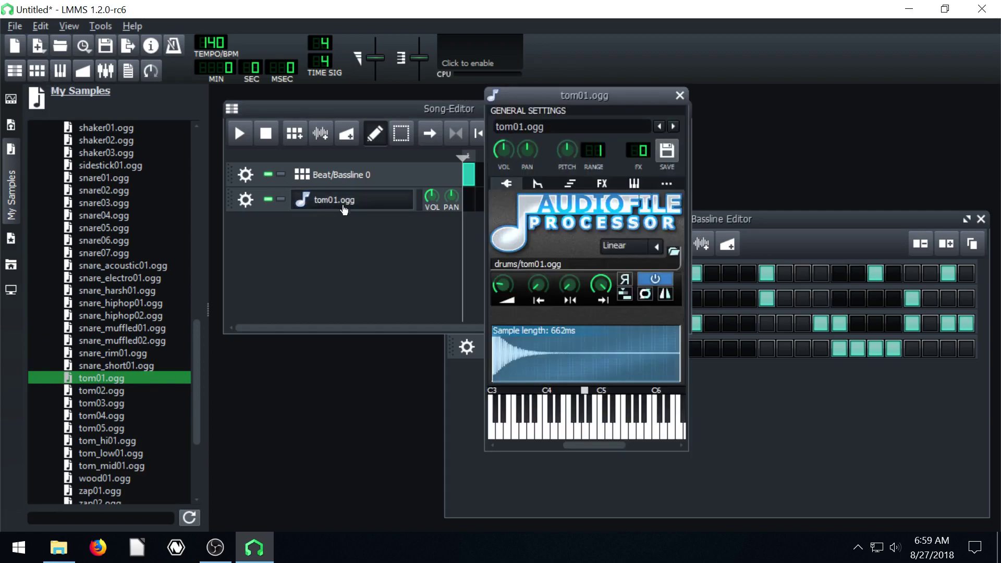
left_click(680, 95)
double_click(465, 199)
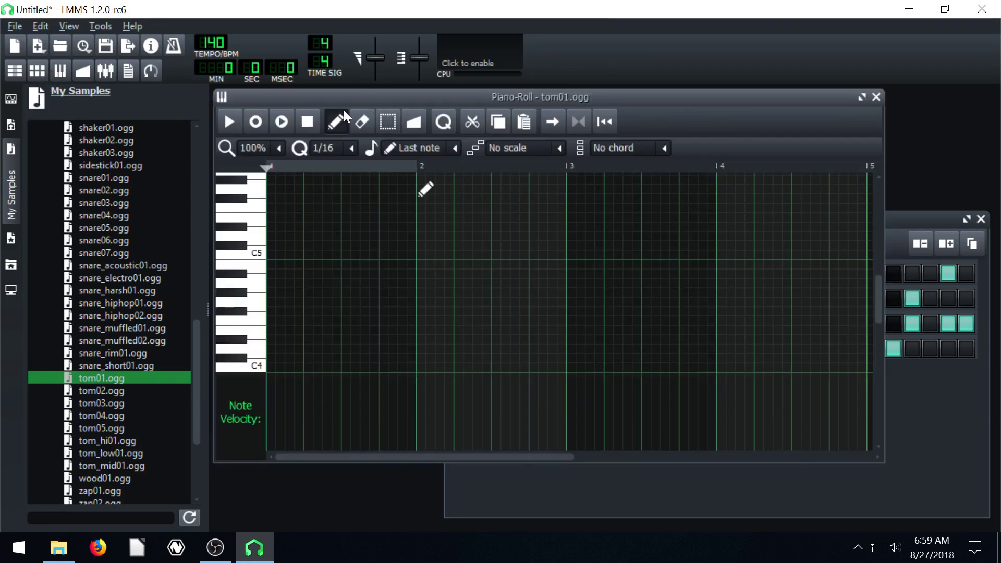
- Draw seven tom notes: a rising run of five, a C4 and one more low note
left_click(289, 321)
left_click(307, 292)
left_click(336, 255)
left_click(364, 218)
left_click(373, 208)
left_click(356, 349)
left_click(279, 368)
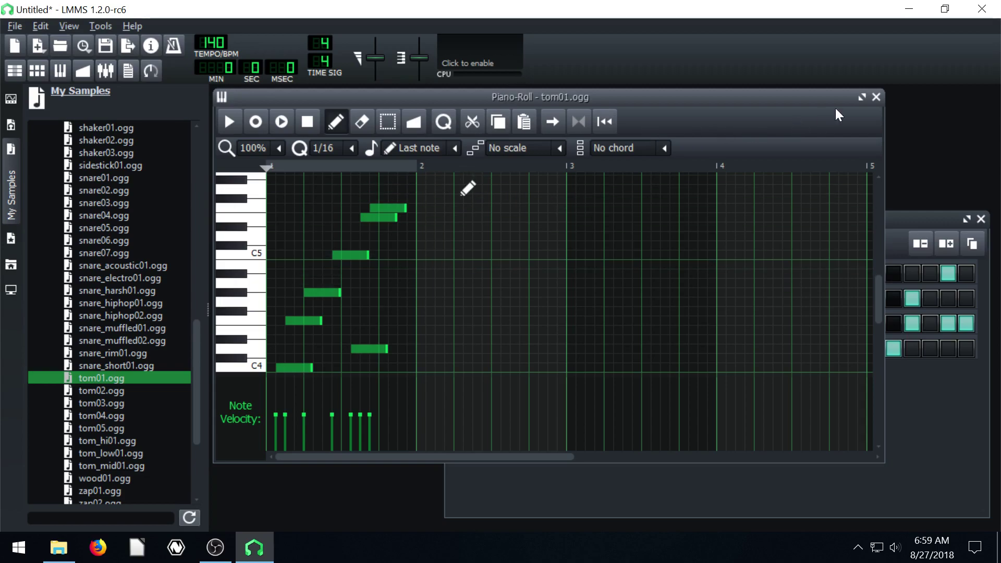
- Close the Piano-Roll, delete the tom clip at bar 1, and reopen the empty Piano-Roll
left_click(875, 96)
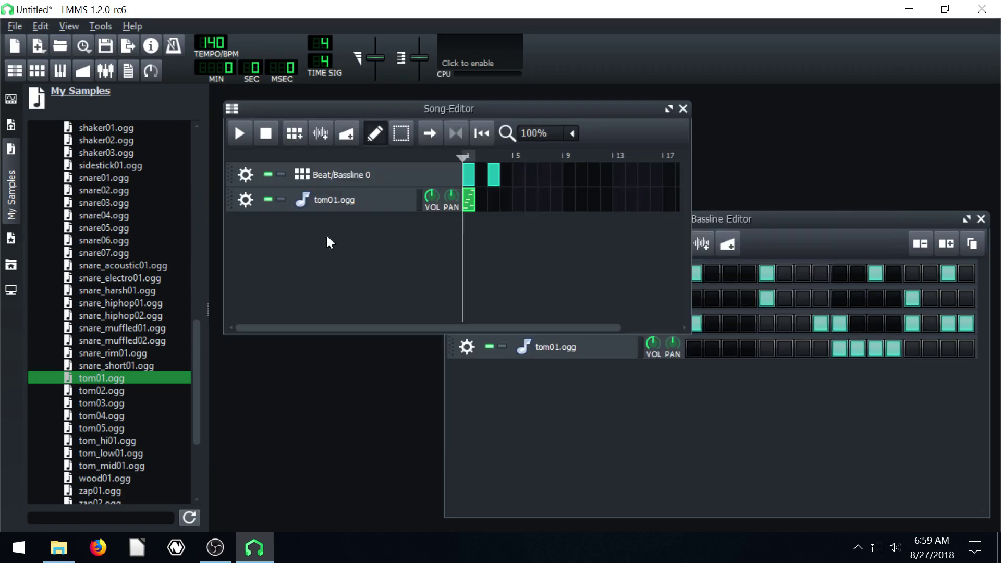
middle_click(470, 201)
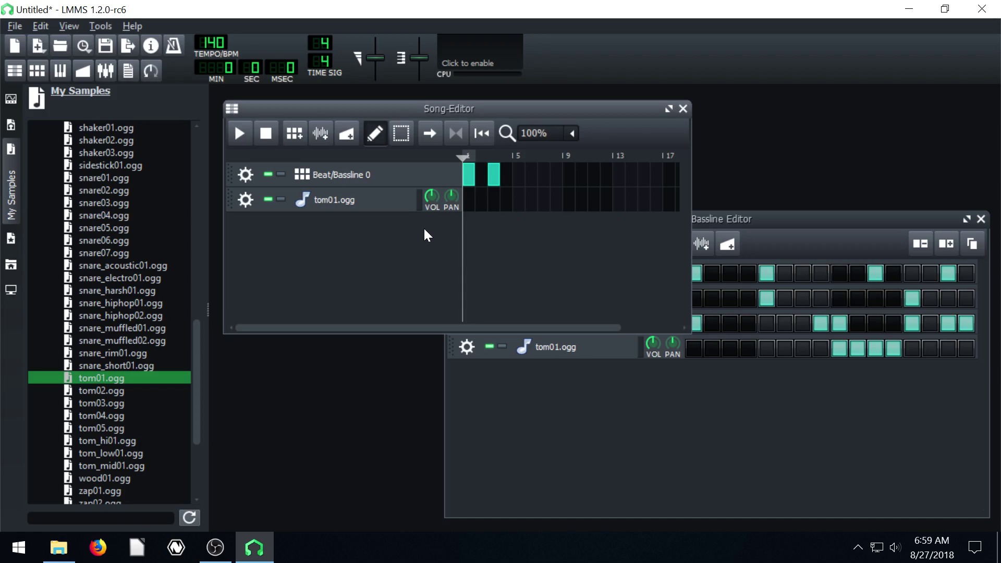
left_click(61, 71)
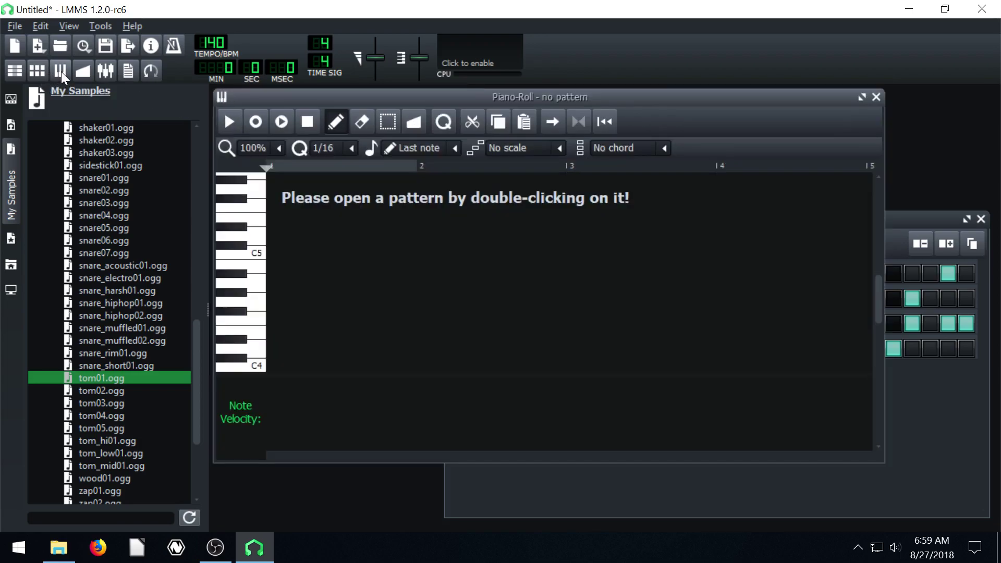